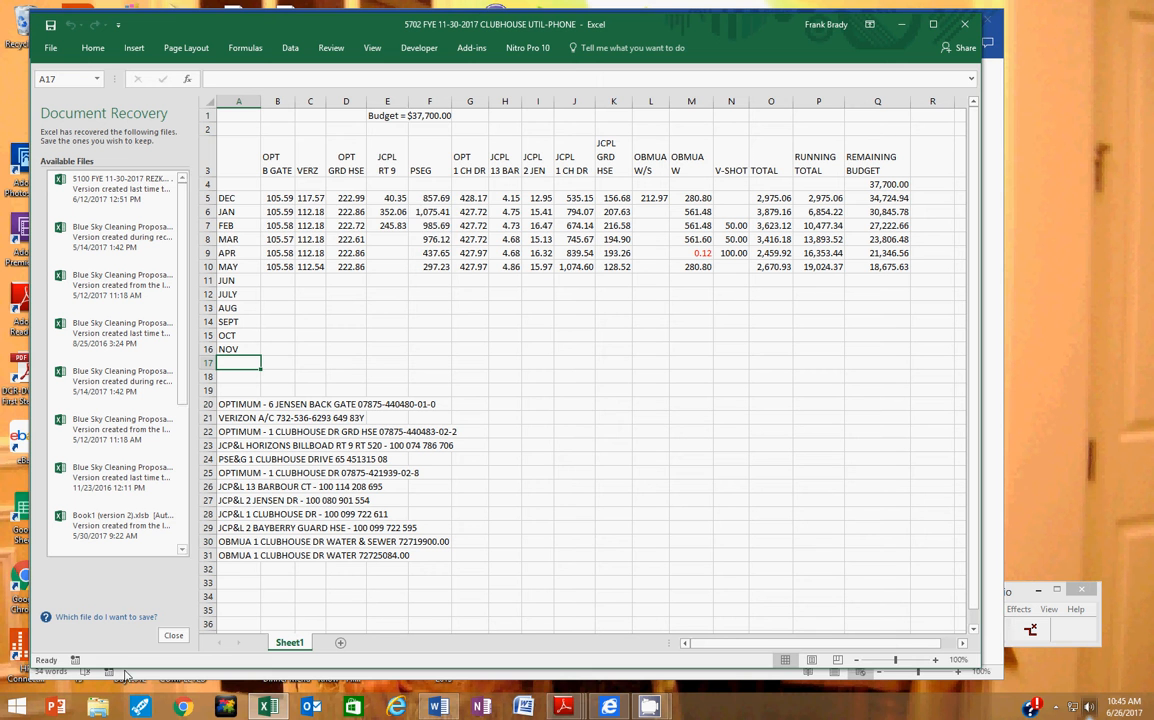
- Close the Document Recovery pane, choosing to view the recovered files later
left_click(174, 637)
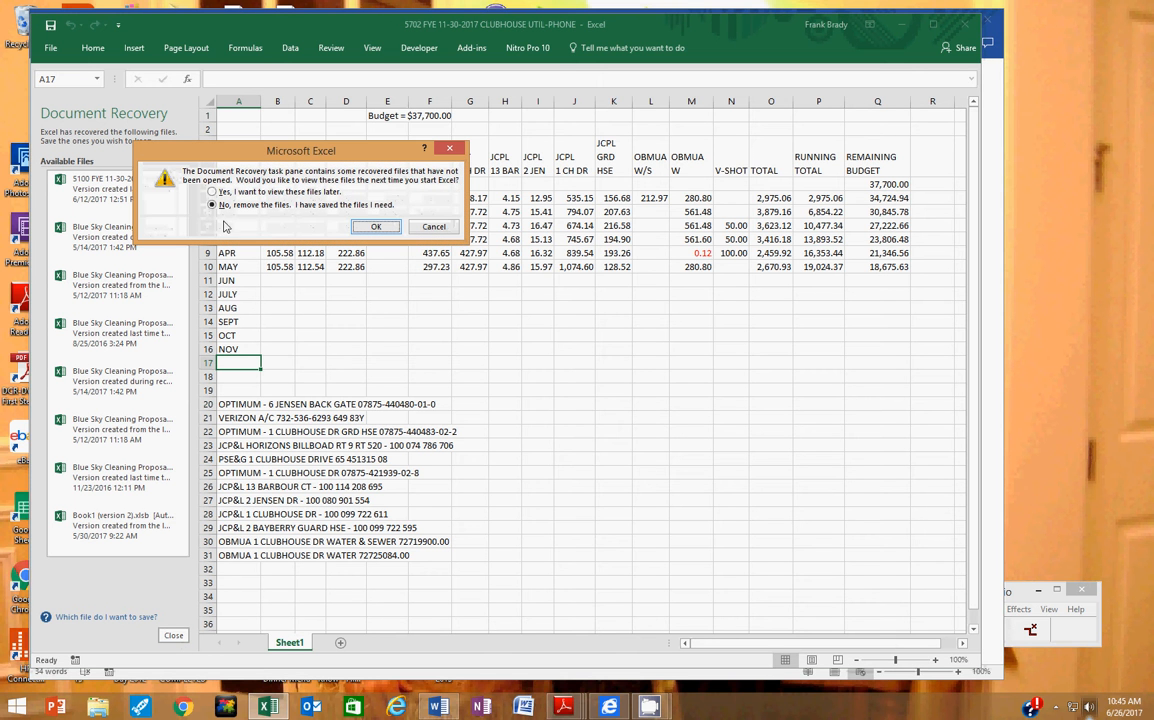
left_click(212, 192)
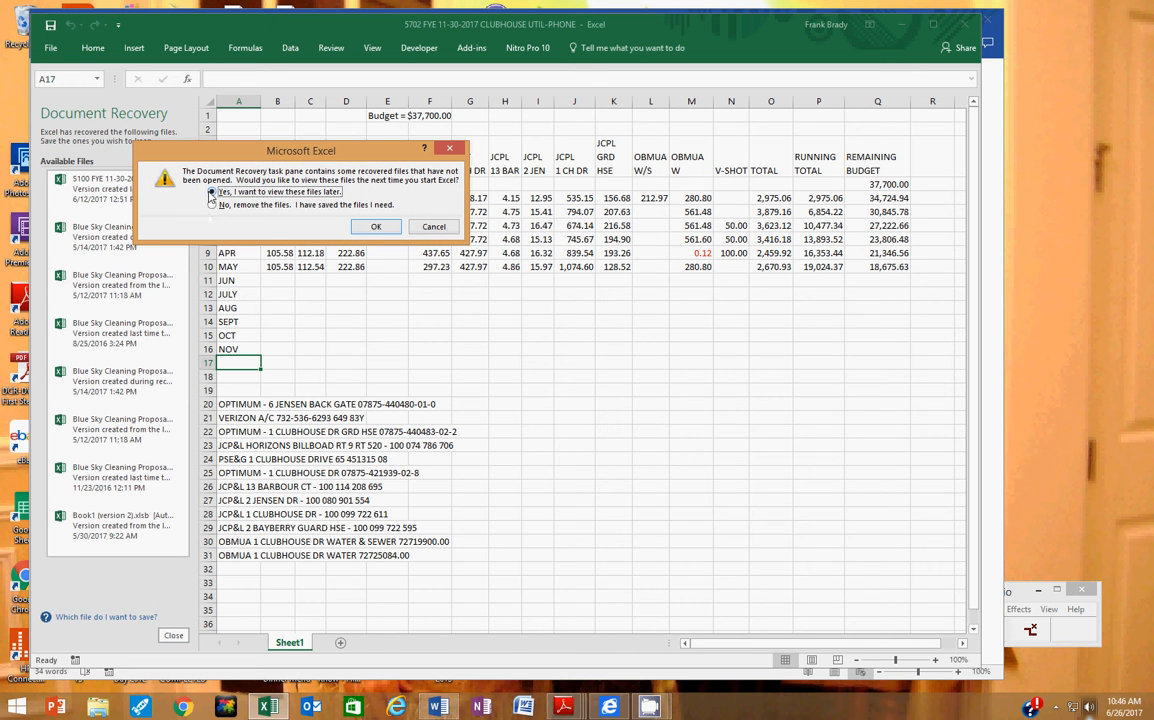
left_click(367, 227)
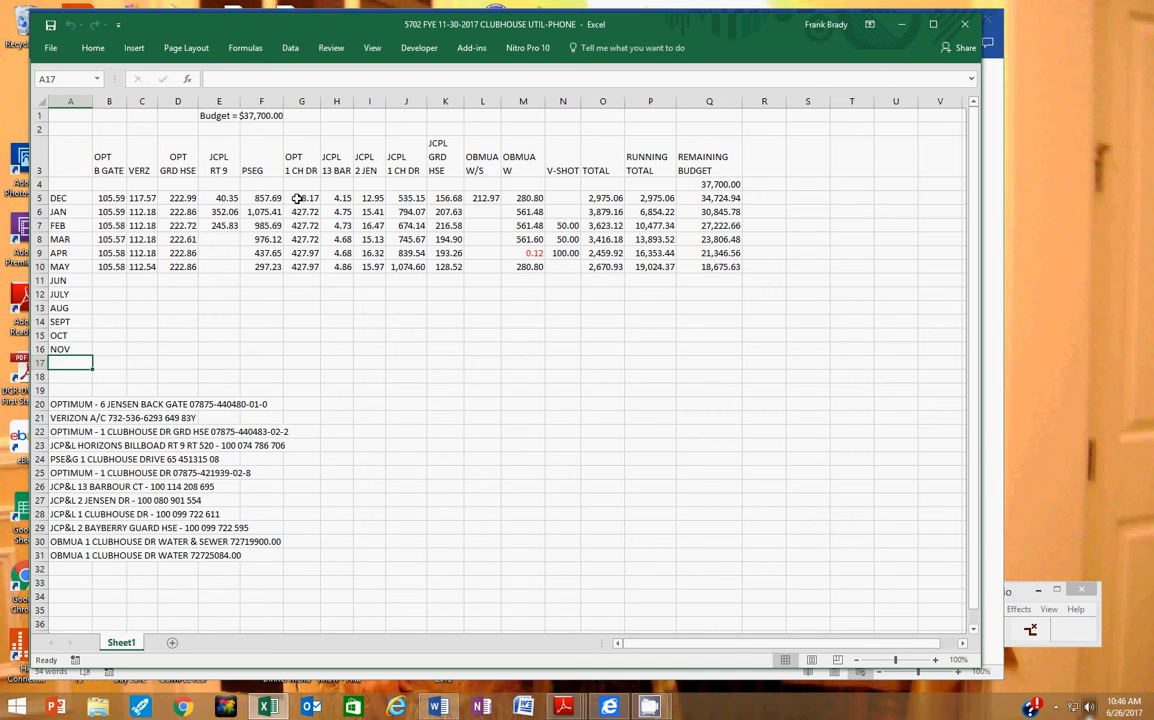
- Inspect the formulas behind December's total, running total and remaining budget in cells O5, P5 and Q5
left_click(605, 198)
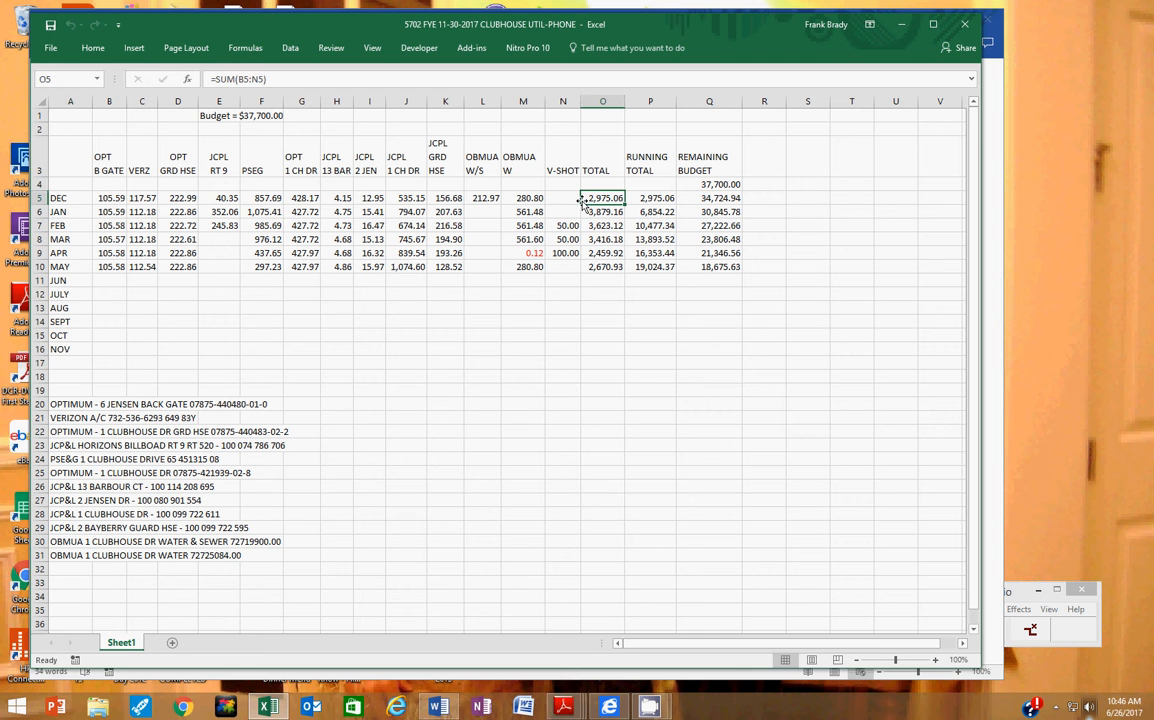
left_click(657, 198)
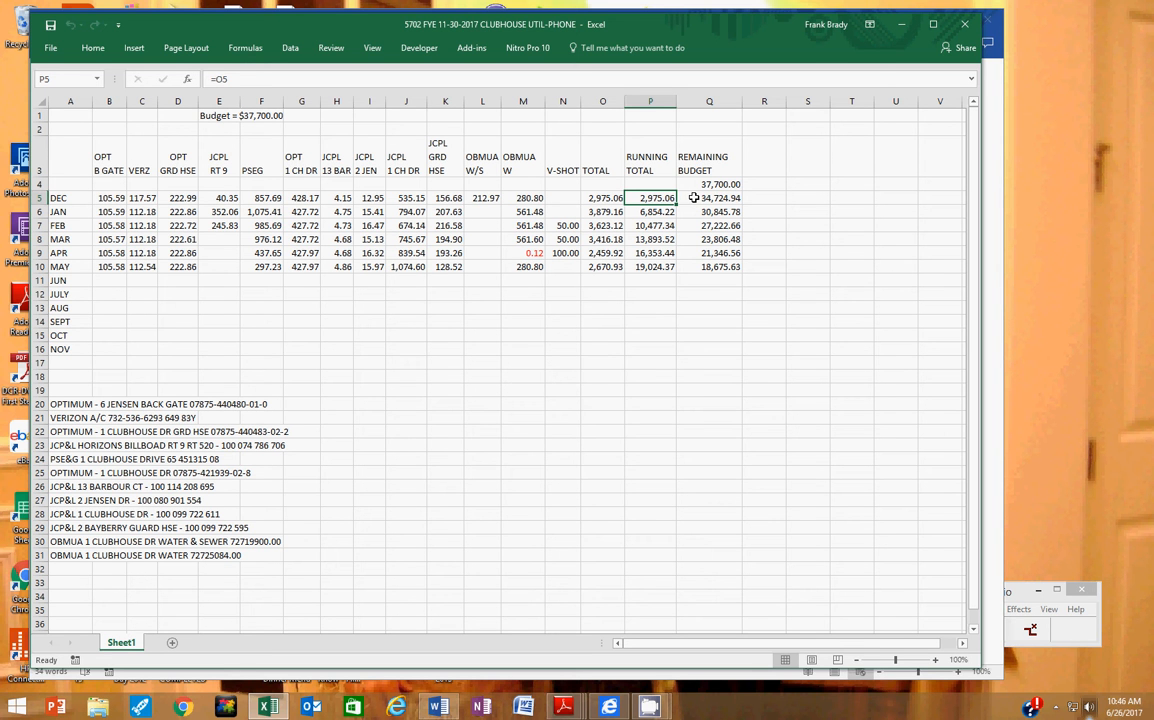
left_click(693, 198)
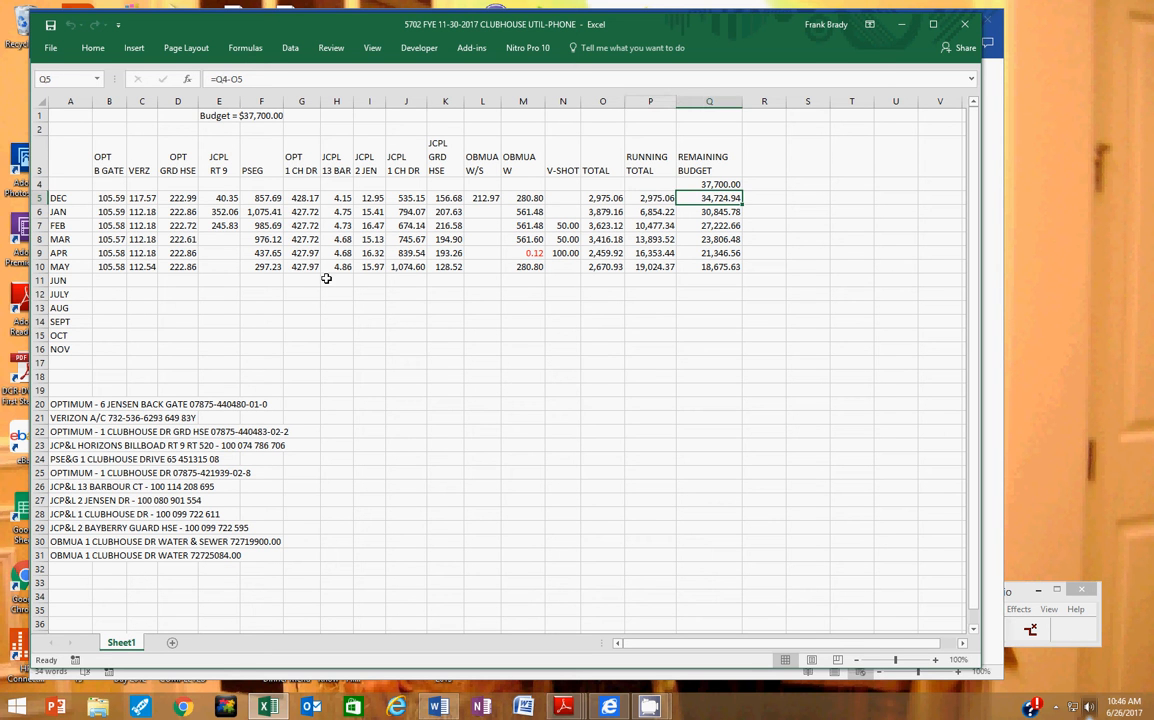
- Review the fiscal-year month rows from DEC to NOV, ending on June's empty OPT B GATE cell
left_click(72, 214)
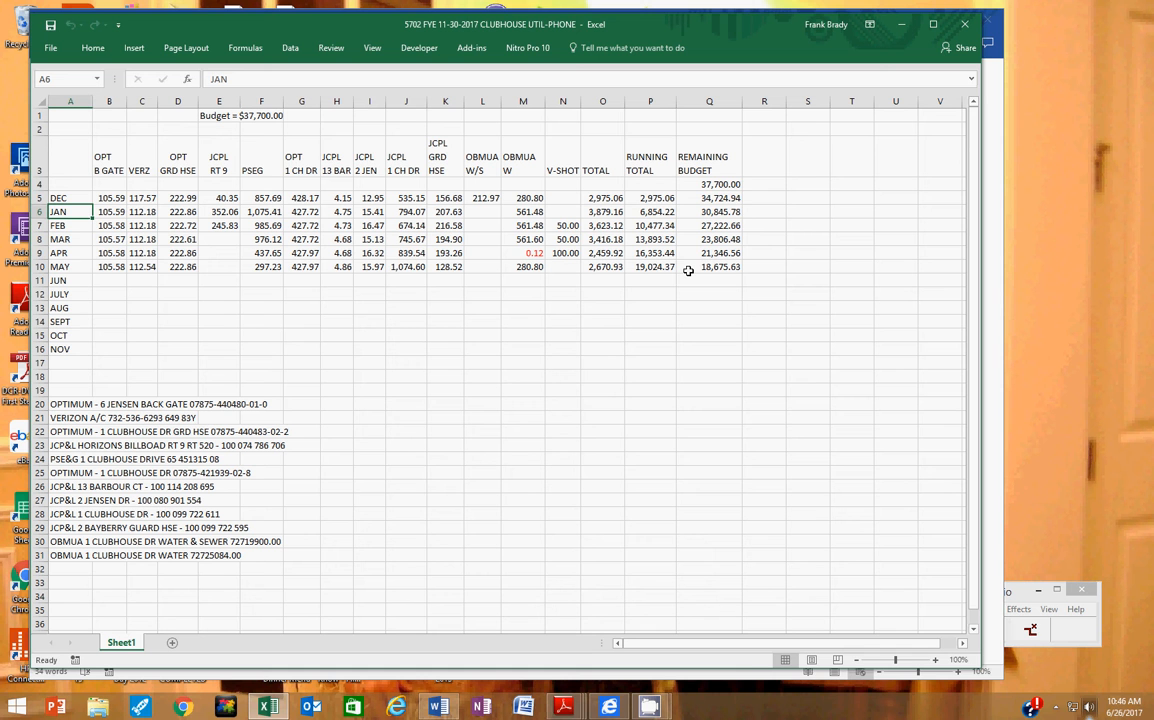
left_click(77, 197)
left_click(76, 266)
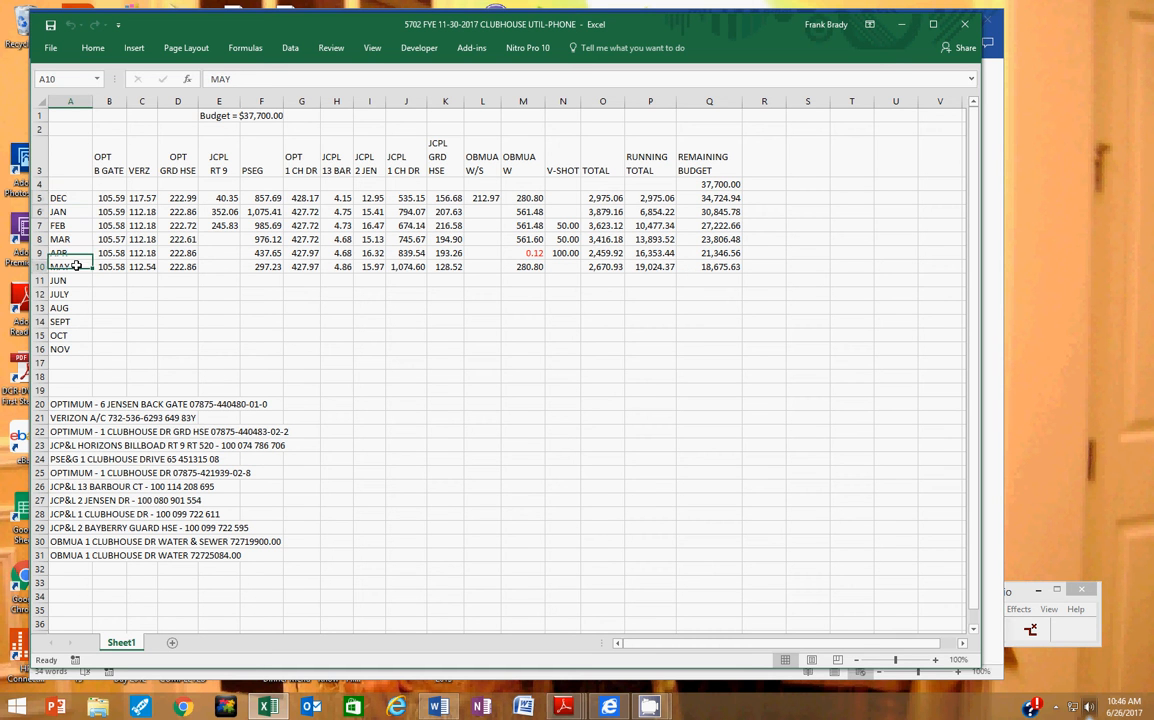
left_click_drag(76, 197, 74, 349)
left_click(75, 282)
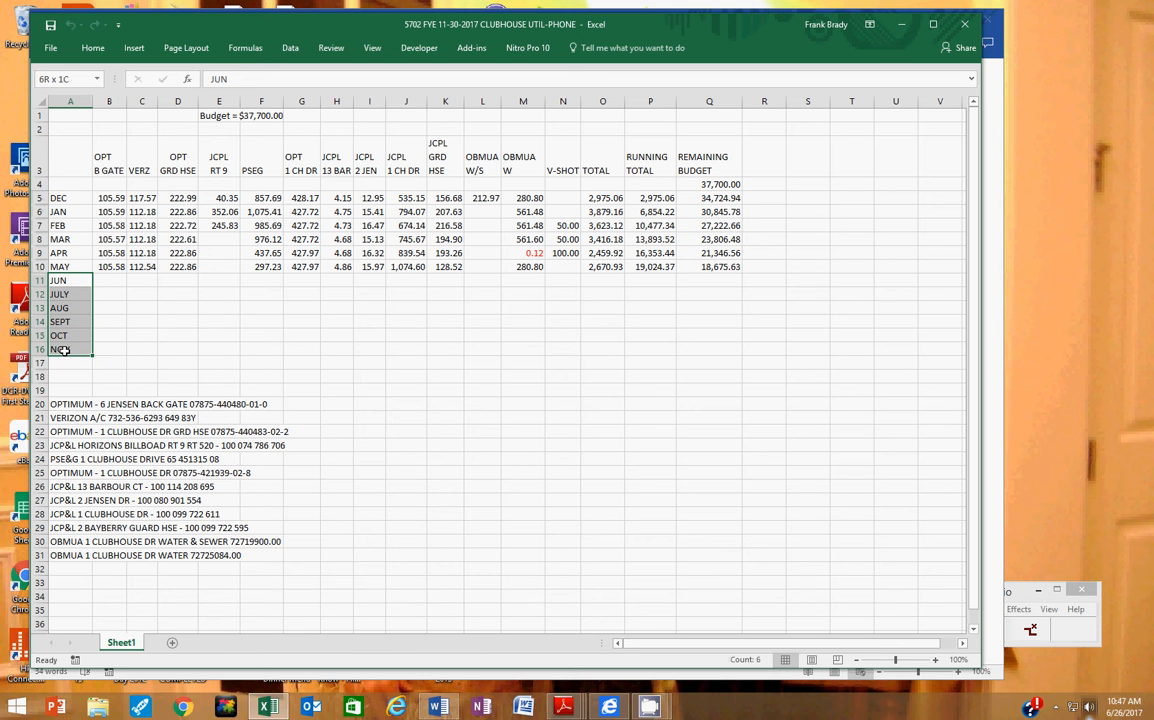
left_click(105, 281)
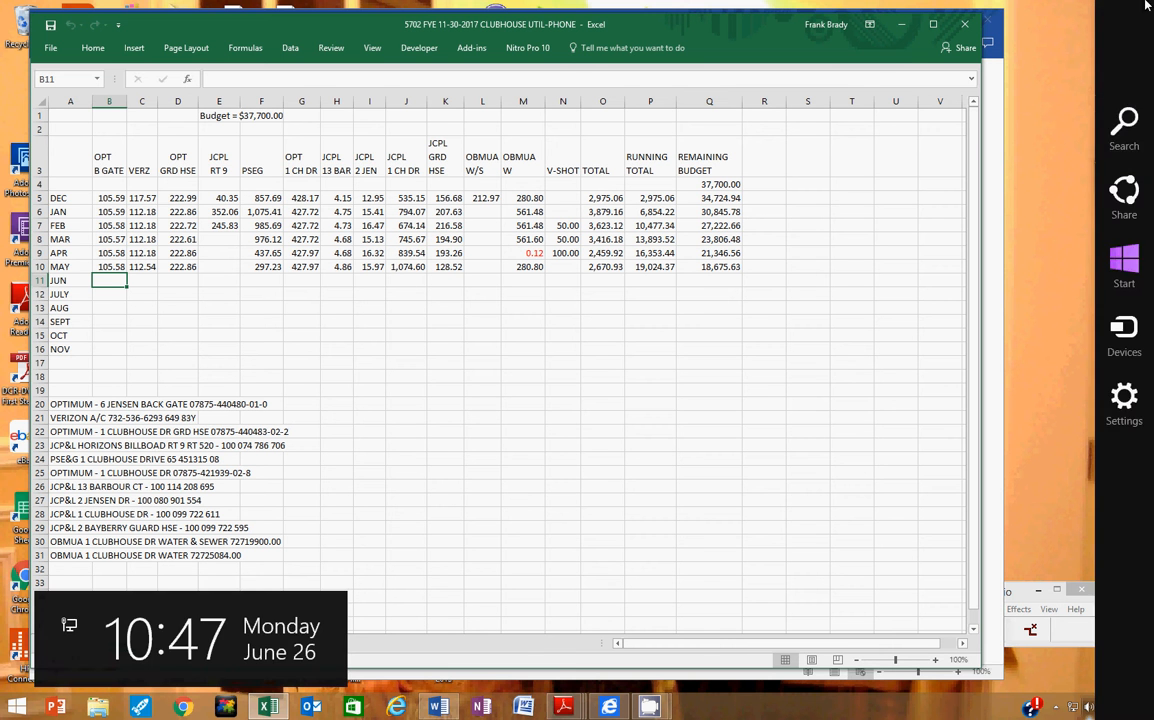
- Switch to the AvidXchange site in Internet Explorer and log in with the prefilled credentials
left_click(25, 18)
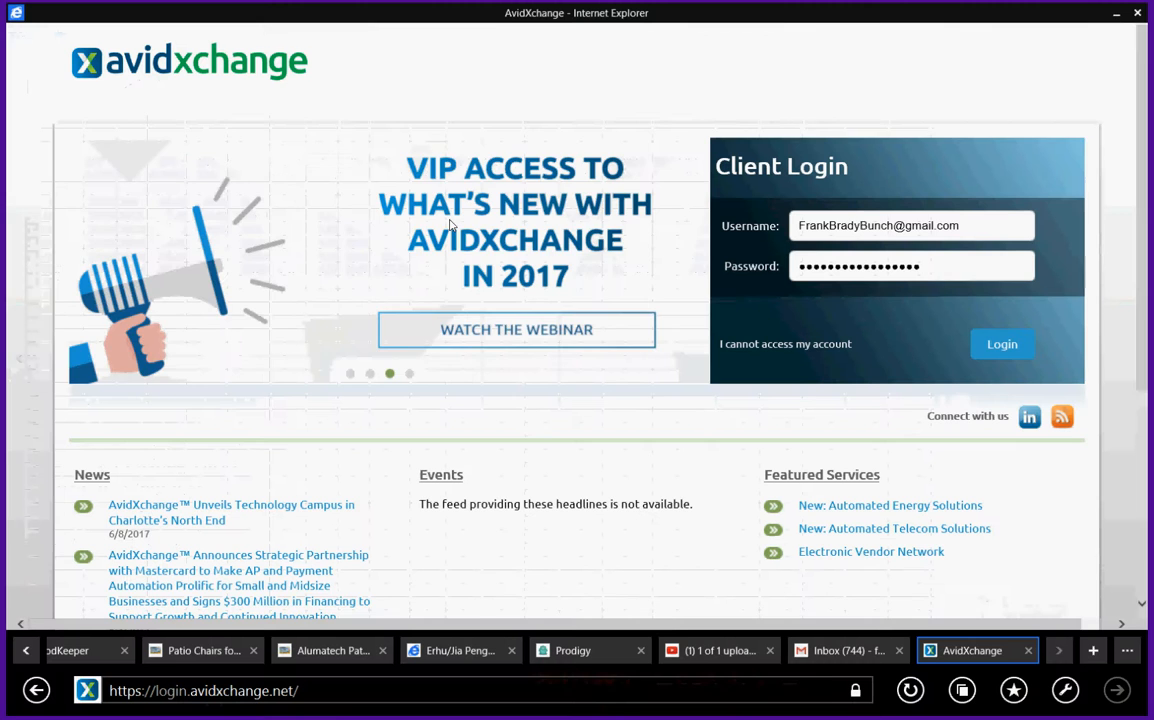
left_click(1012, 346)
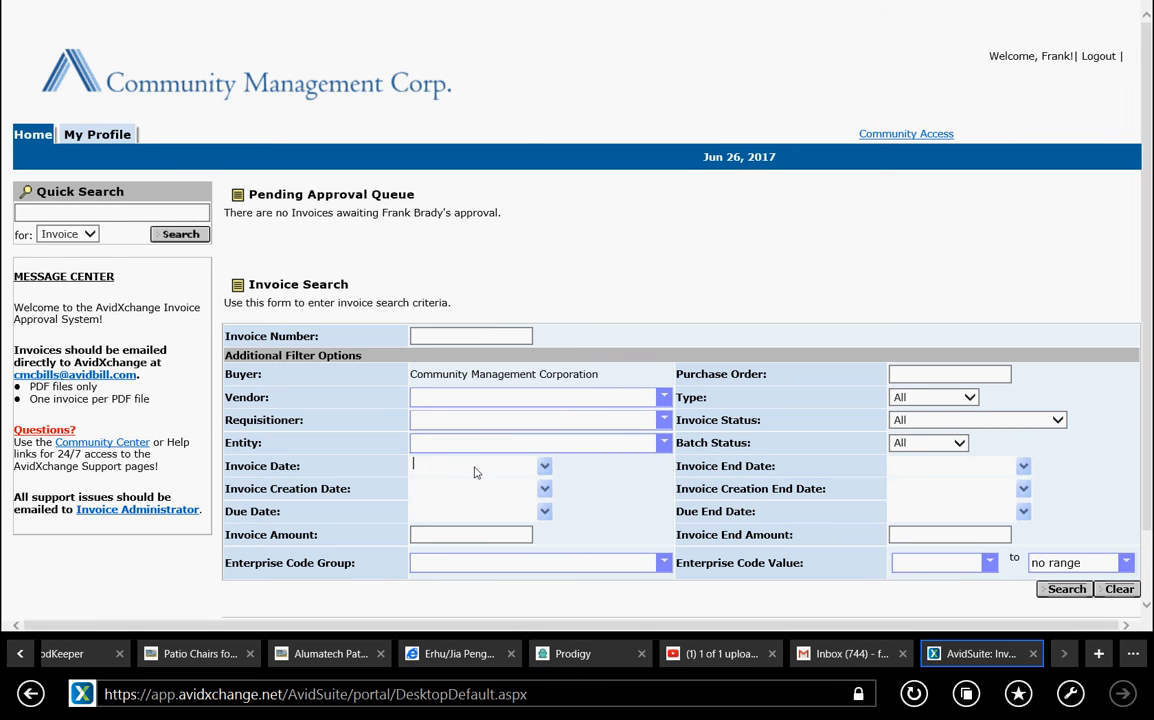
- Set the invoice search's date range from 6/1/2017 to 6/25/2017
type("6/")
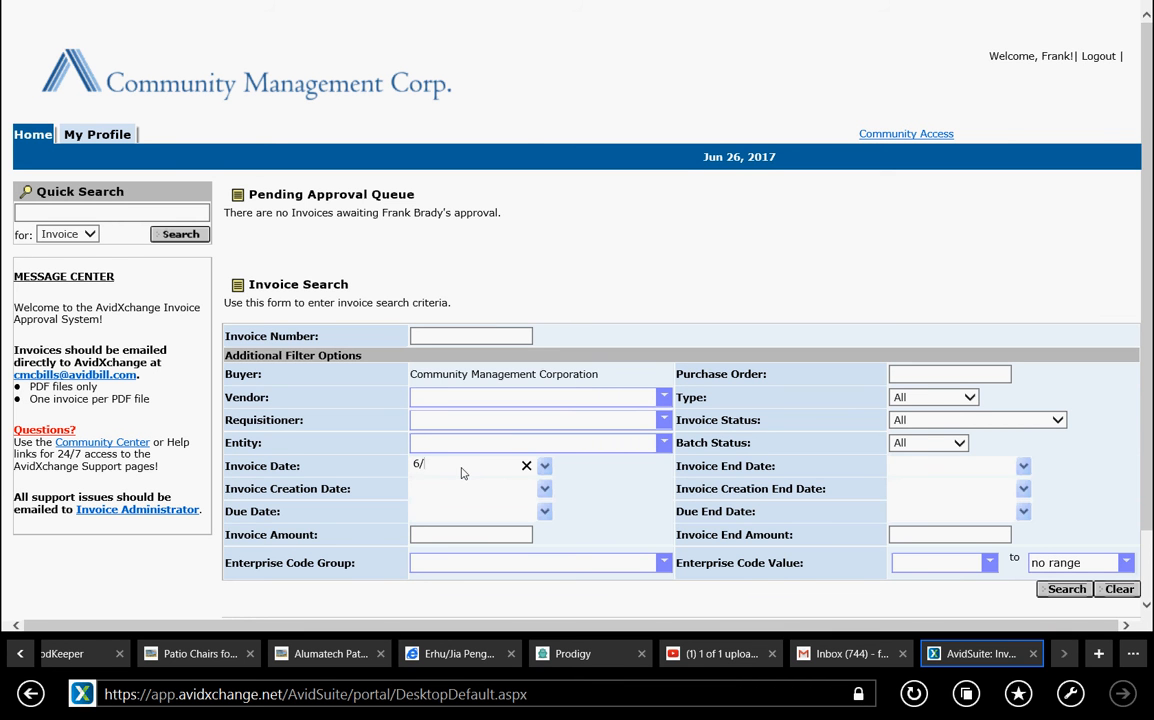
type("1/17")
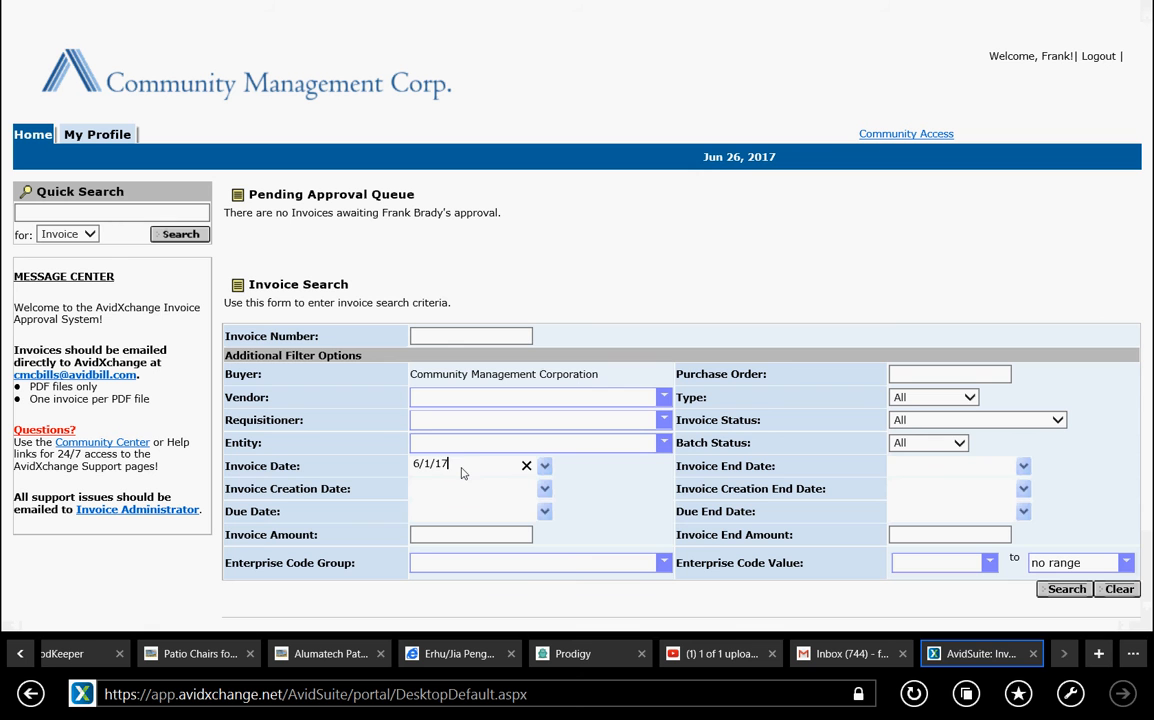
key("Tab")
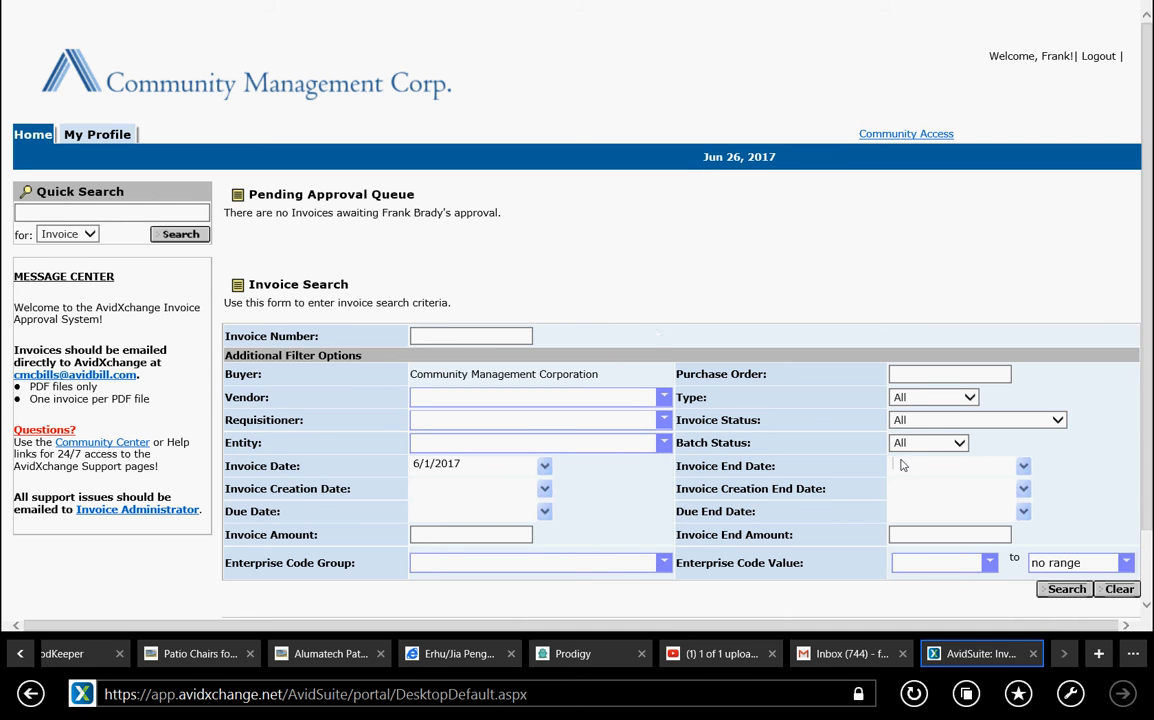
type("6/25/167")
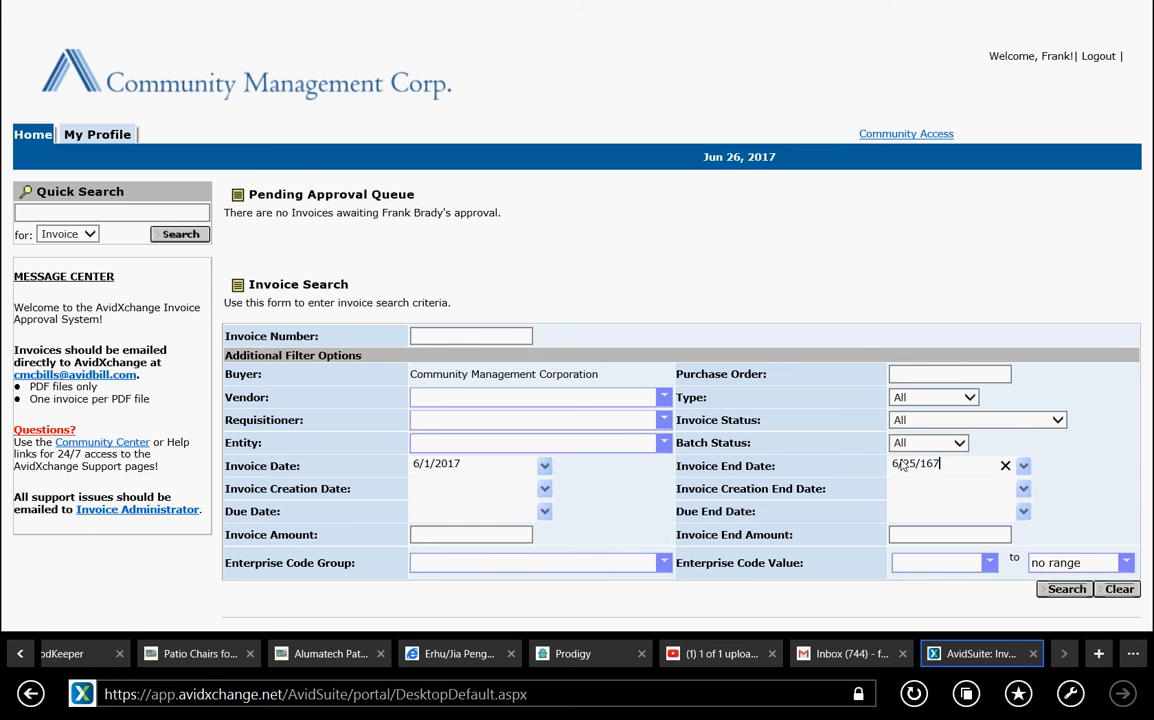
key("BackSpace")
key("BackSpace")
key("Tab")
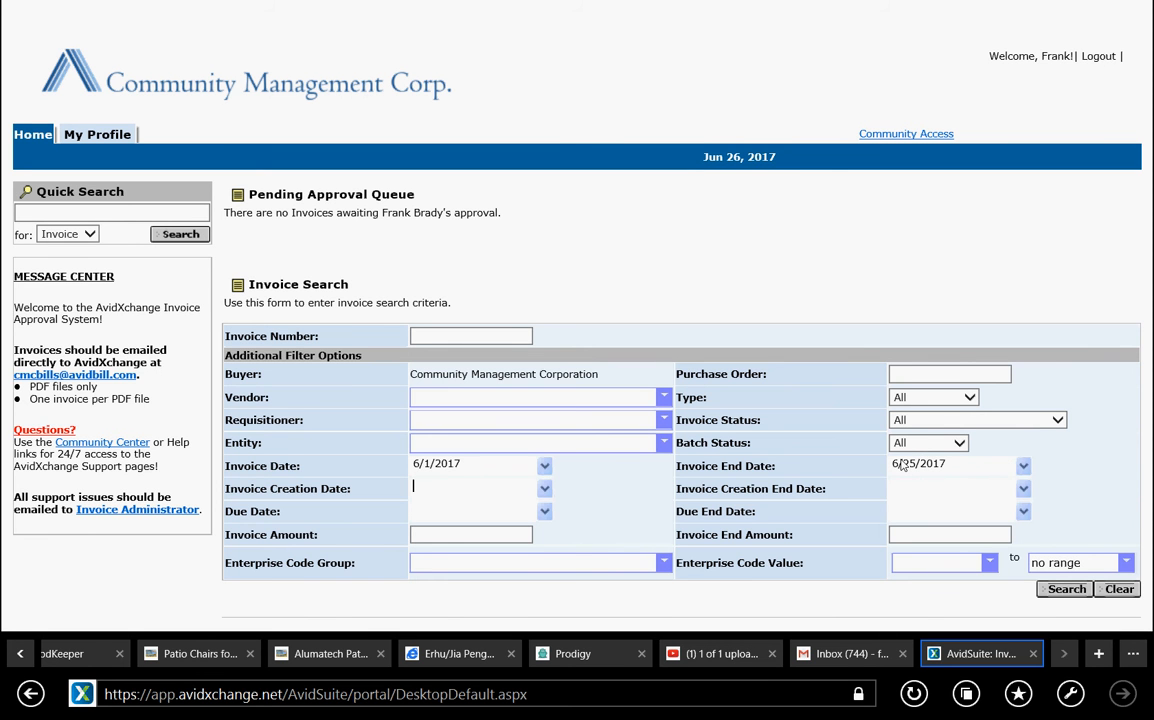
- Restrict the search to the Accounting Codes enterprise group with code value 5702 and run it
left_click(549, 570)
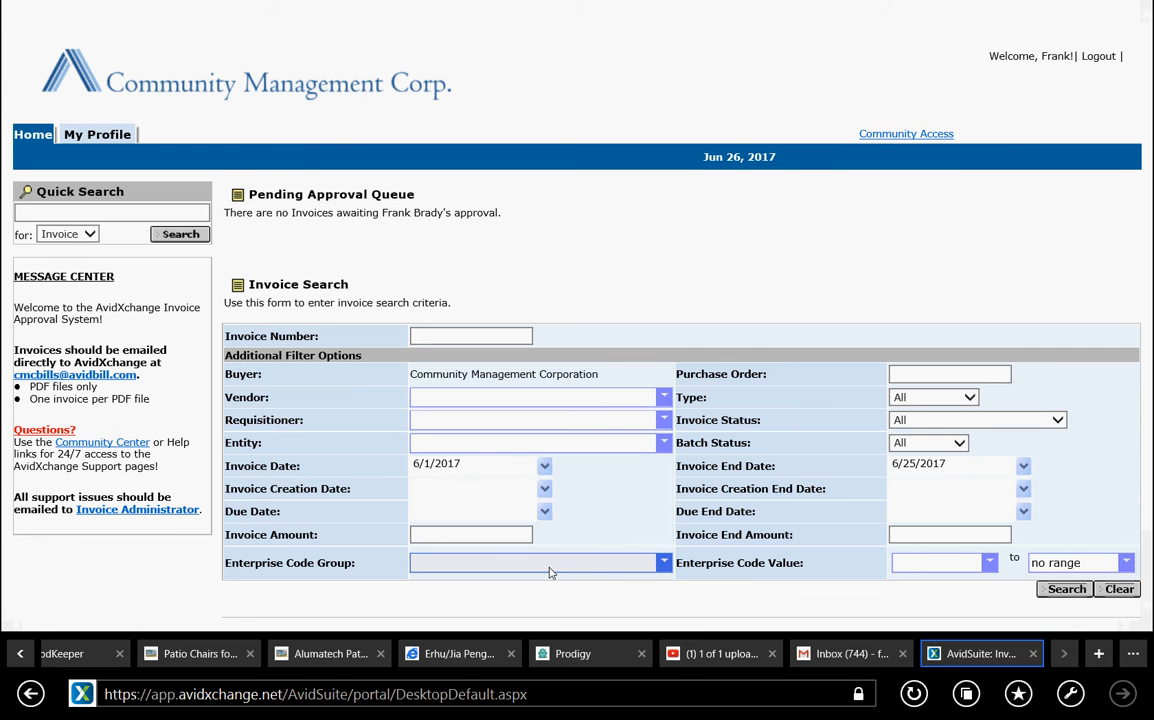
left_click(663, 563)
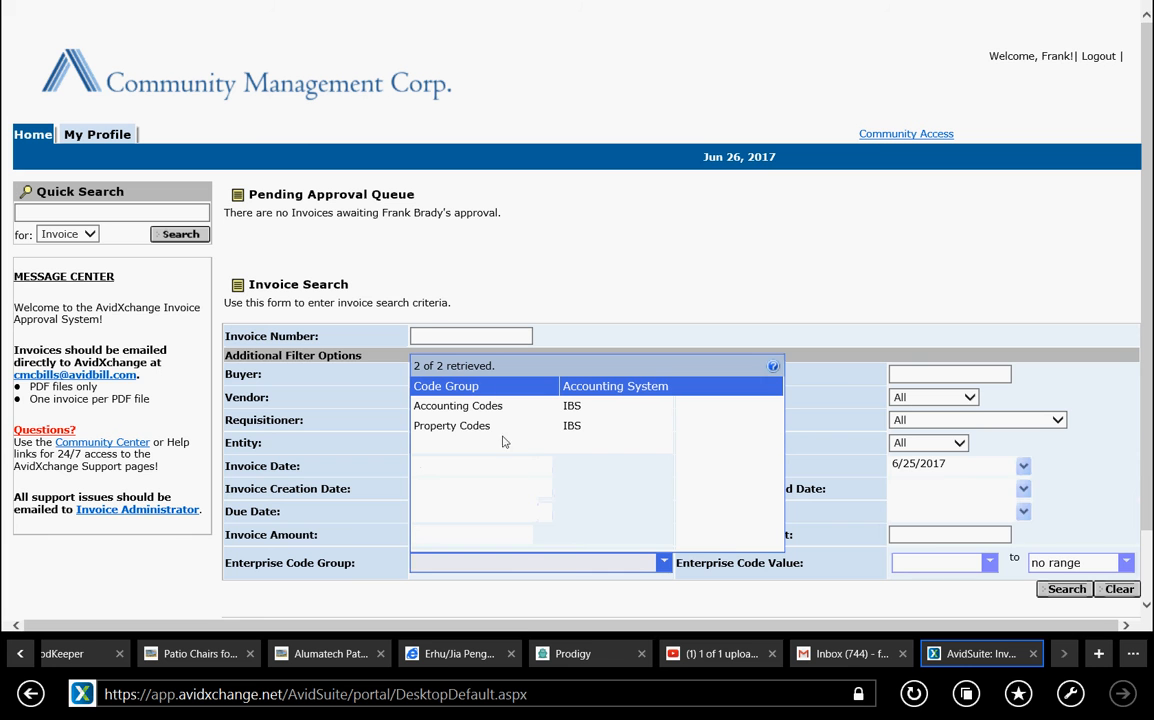
left_click(462, 408)
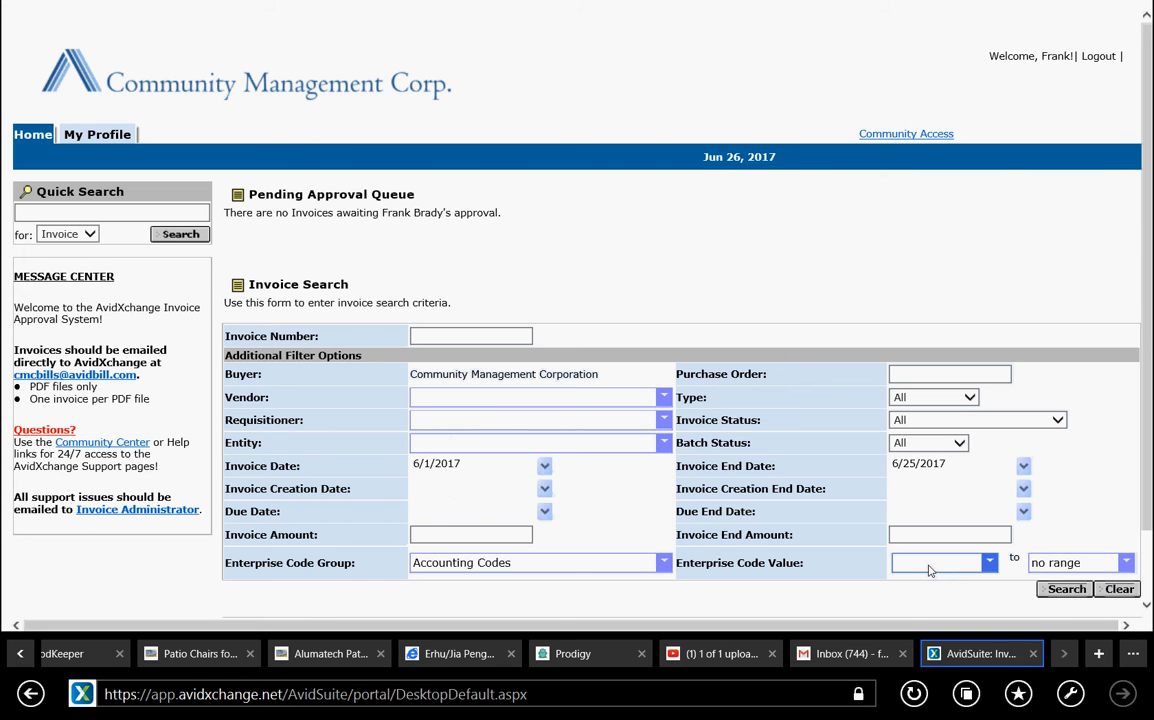
left_click(928, 564)
type("570")
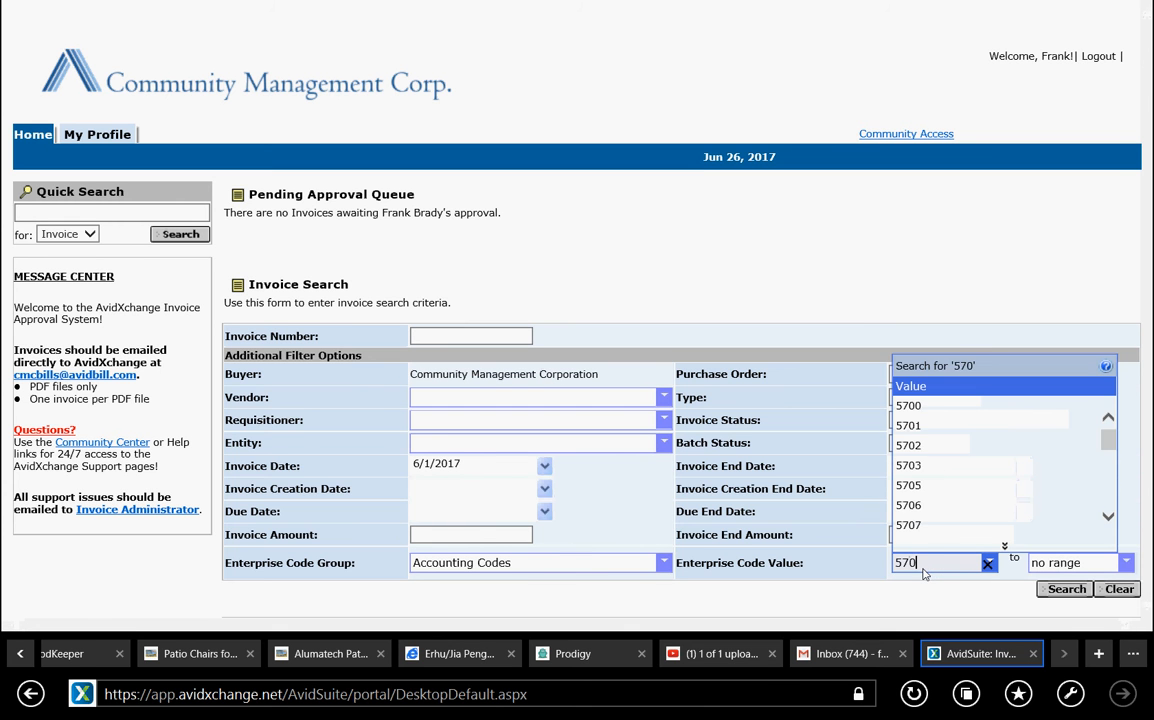
type("2")
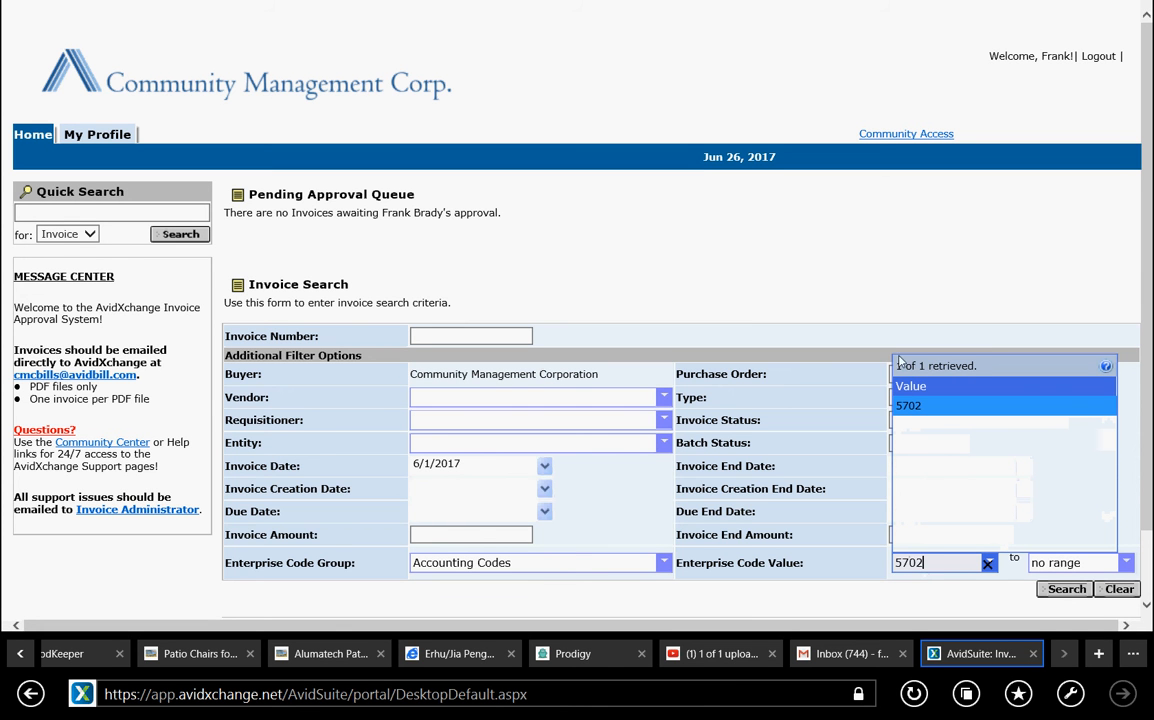
left_click(912, 407)
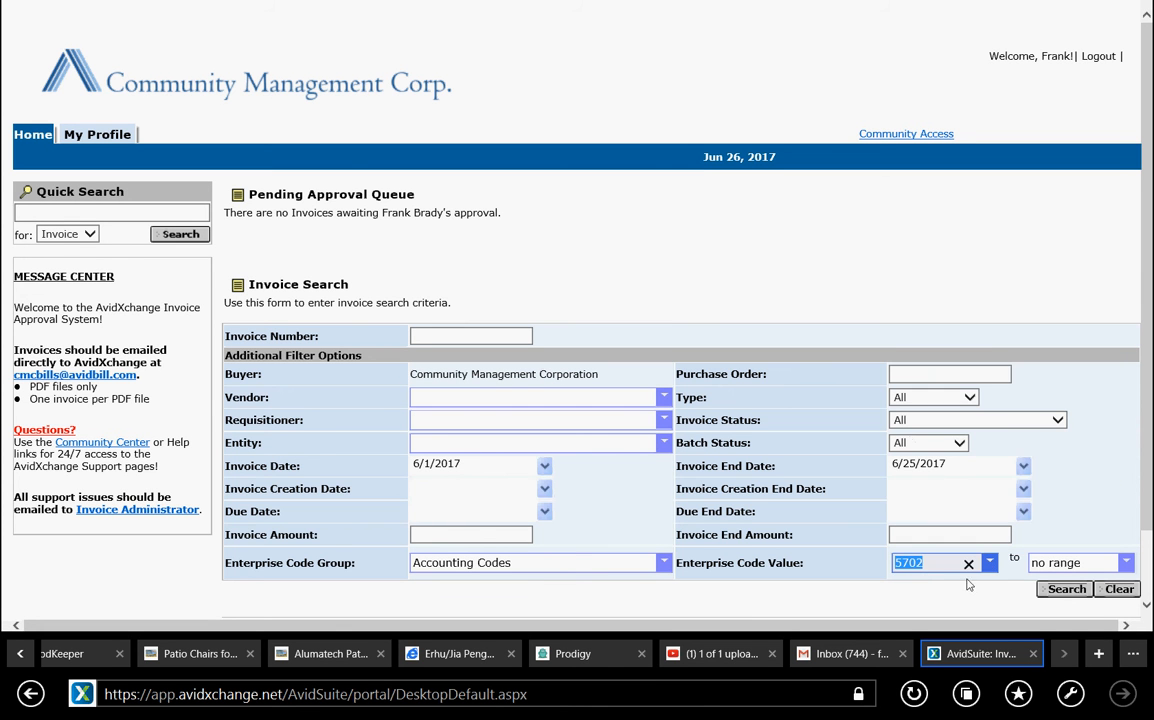
left_click(1067, 589)
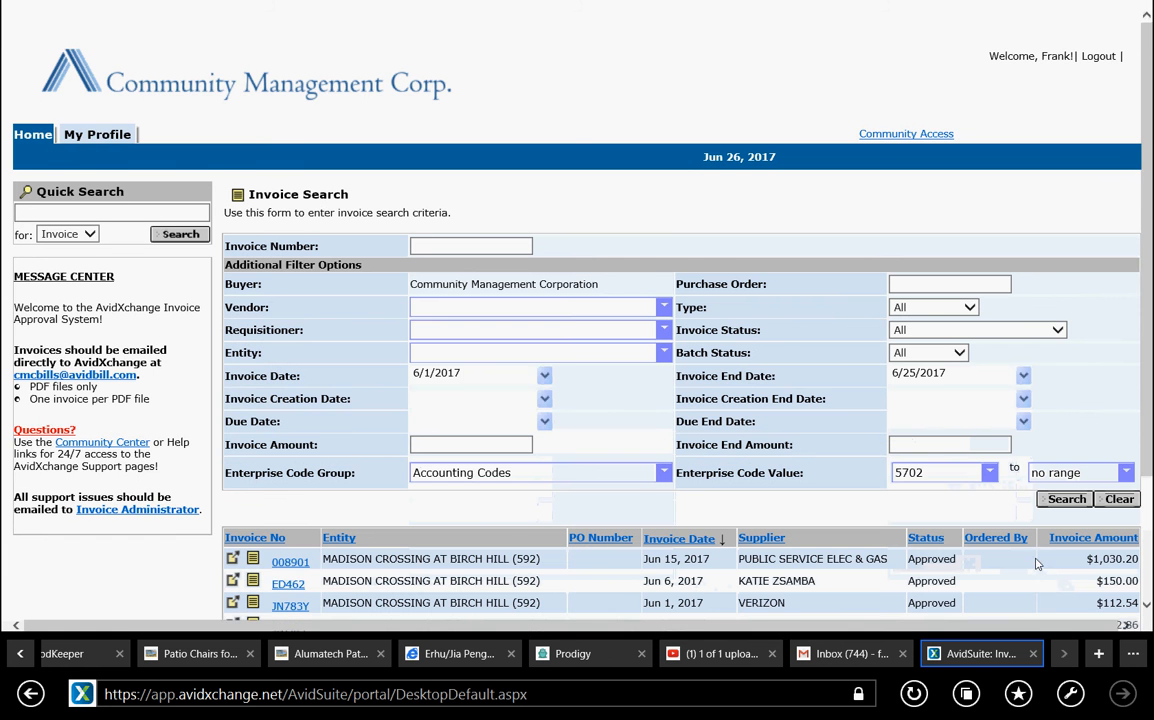
- Sort the found invoices by invoice date, oldest first, and open the Verizon invoice's PDF image
scroll(1065, 586, "down", 3)
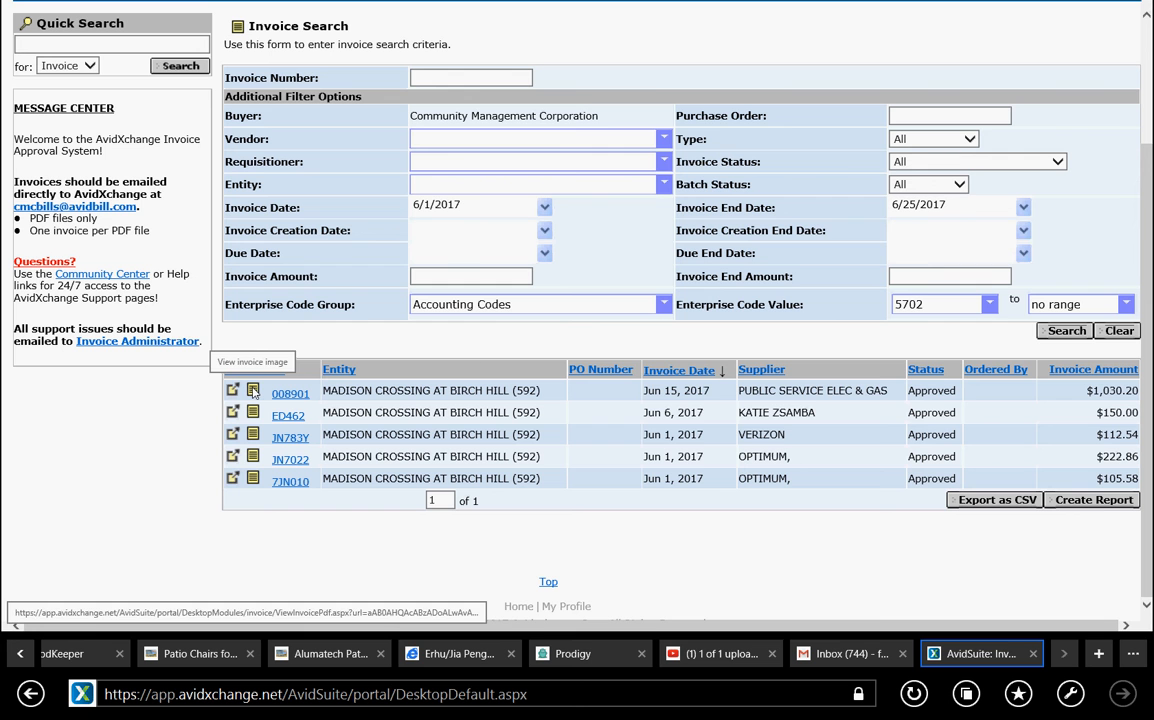
left_click(668, 371)
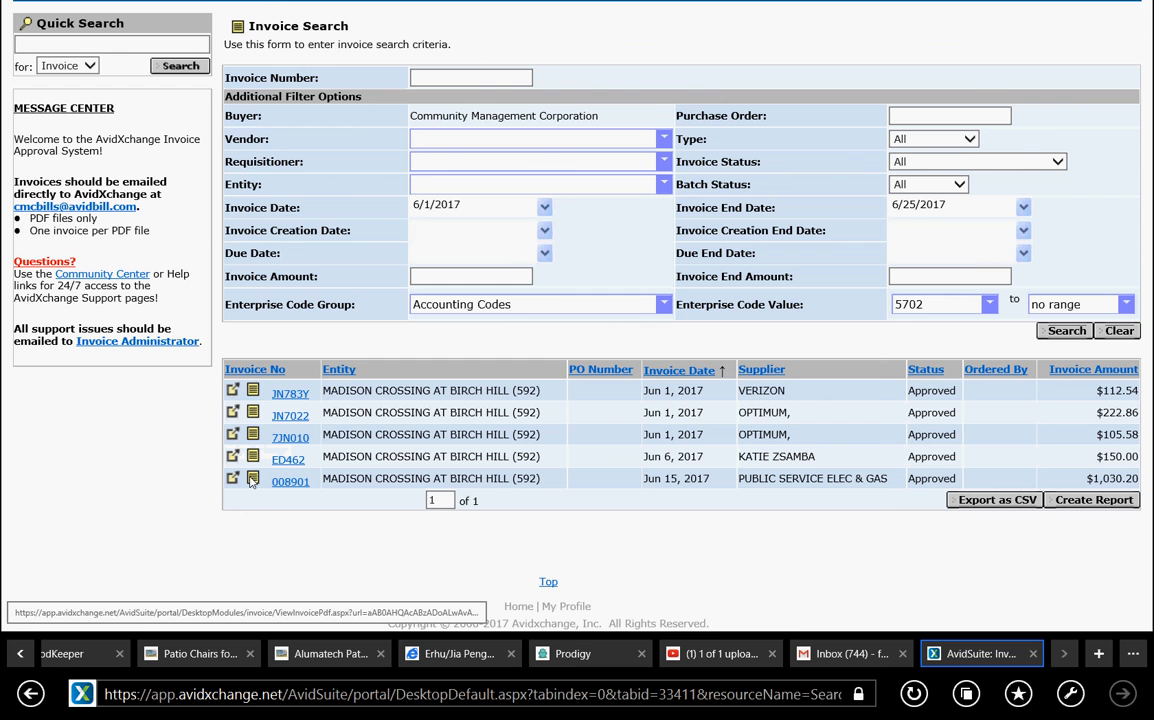
left_click(253, 391)
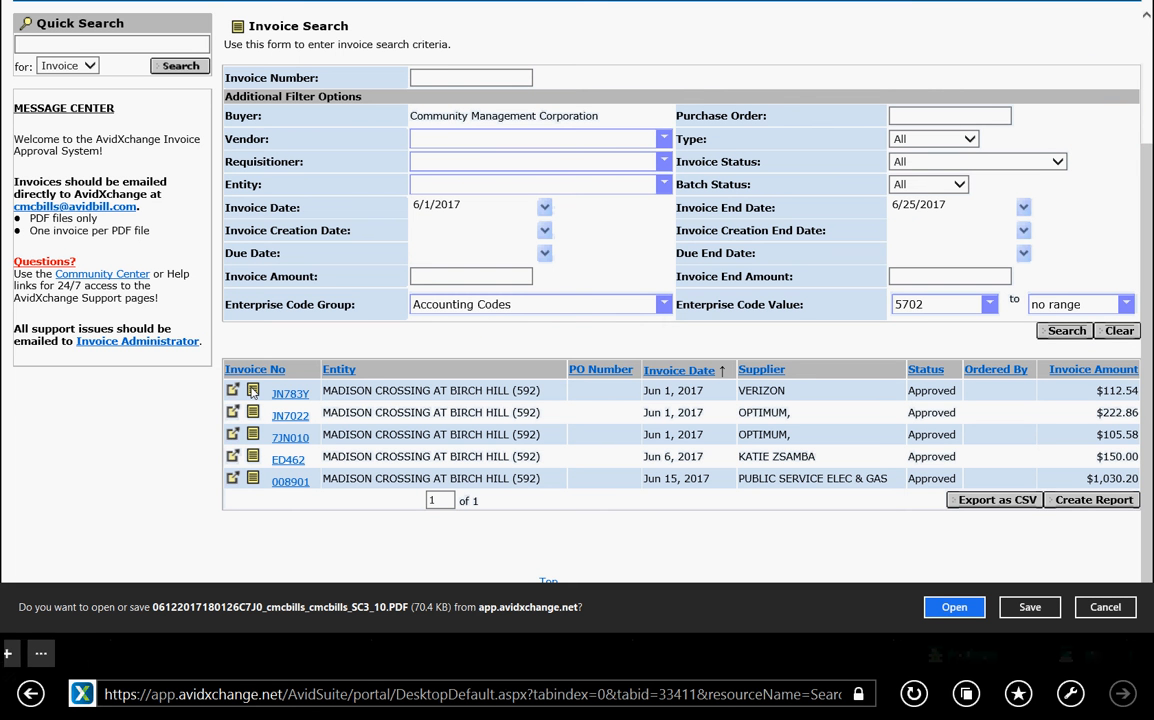
left_click(954, 607)
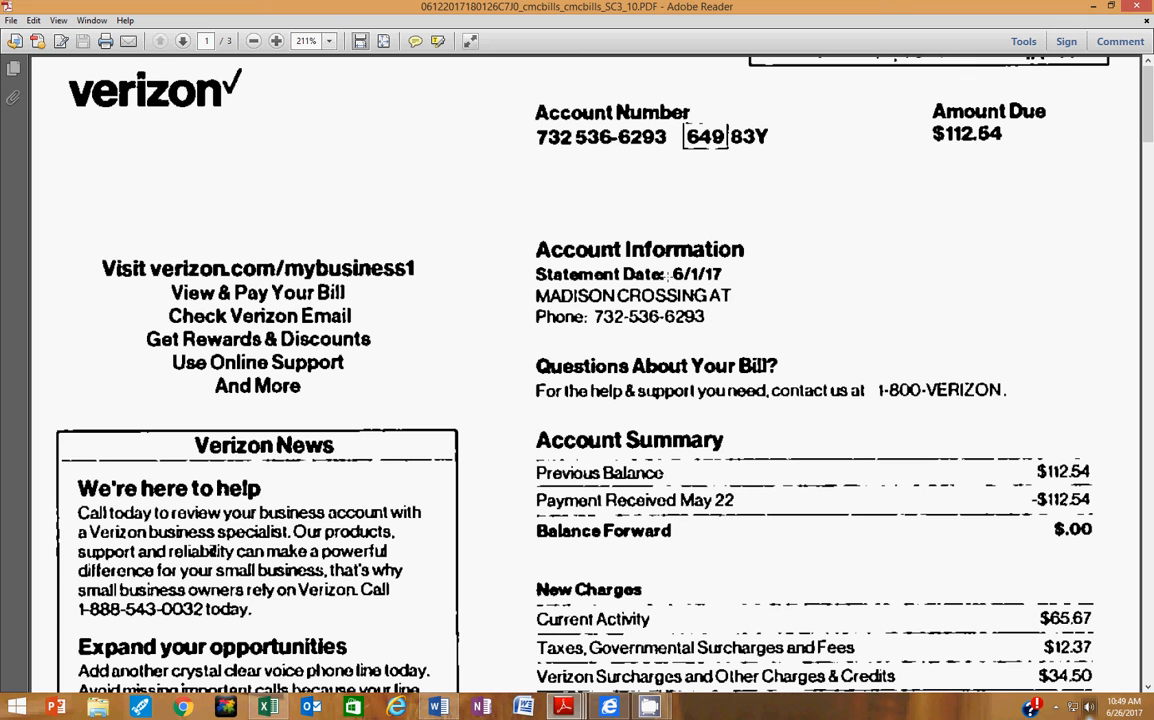
- Examine the Verizon bill's account information, new charges and total amount due, and return to the invoice search results
scroll(667, 276, "down", 1)
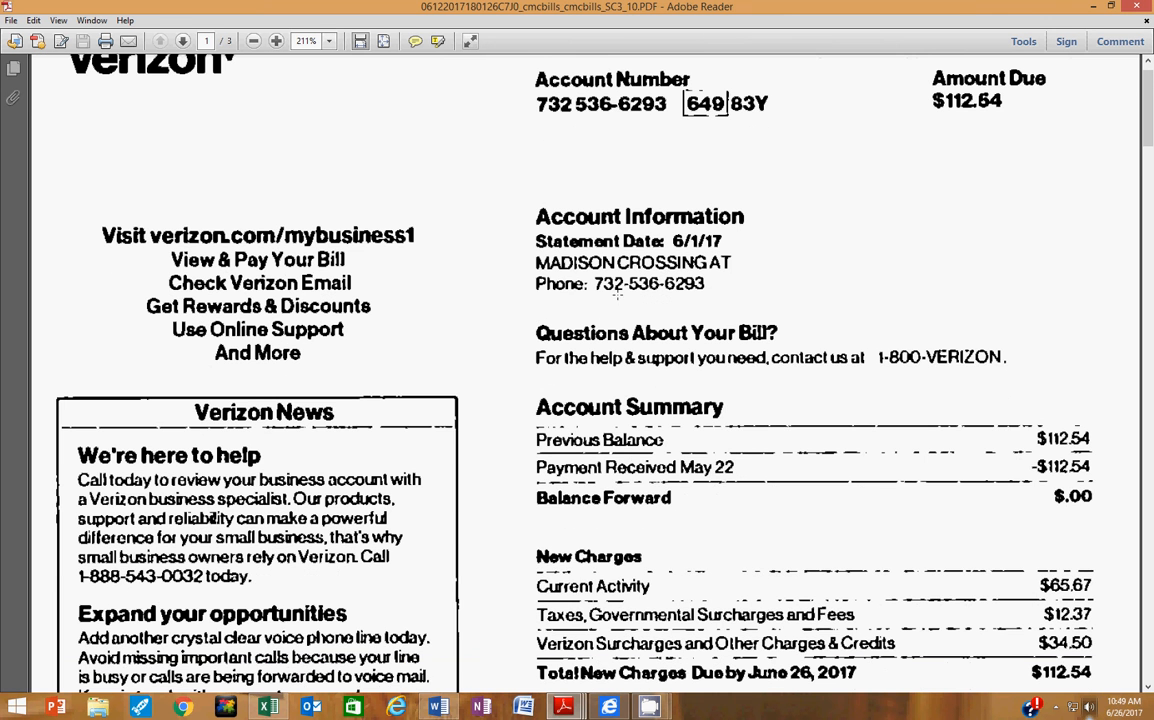
scroll(592, 262, "up", 1)
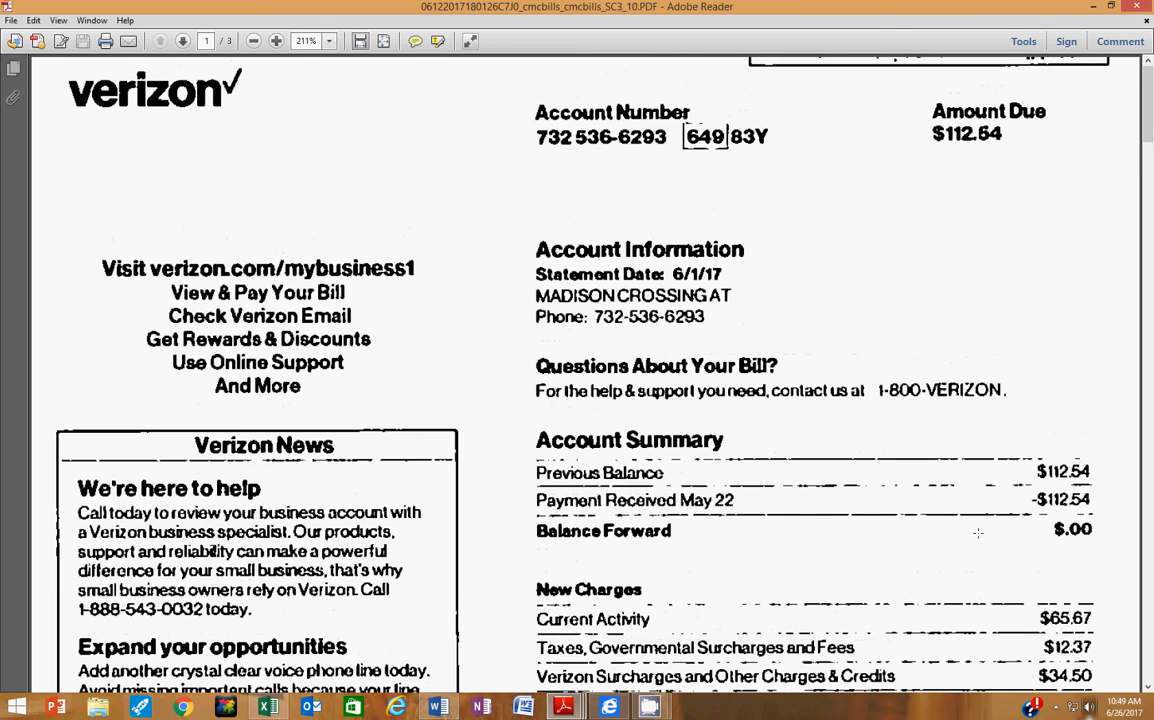
scroll(1015, 524, "down", 2)
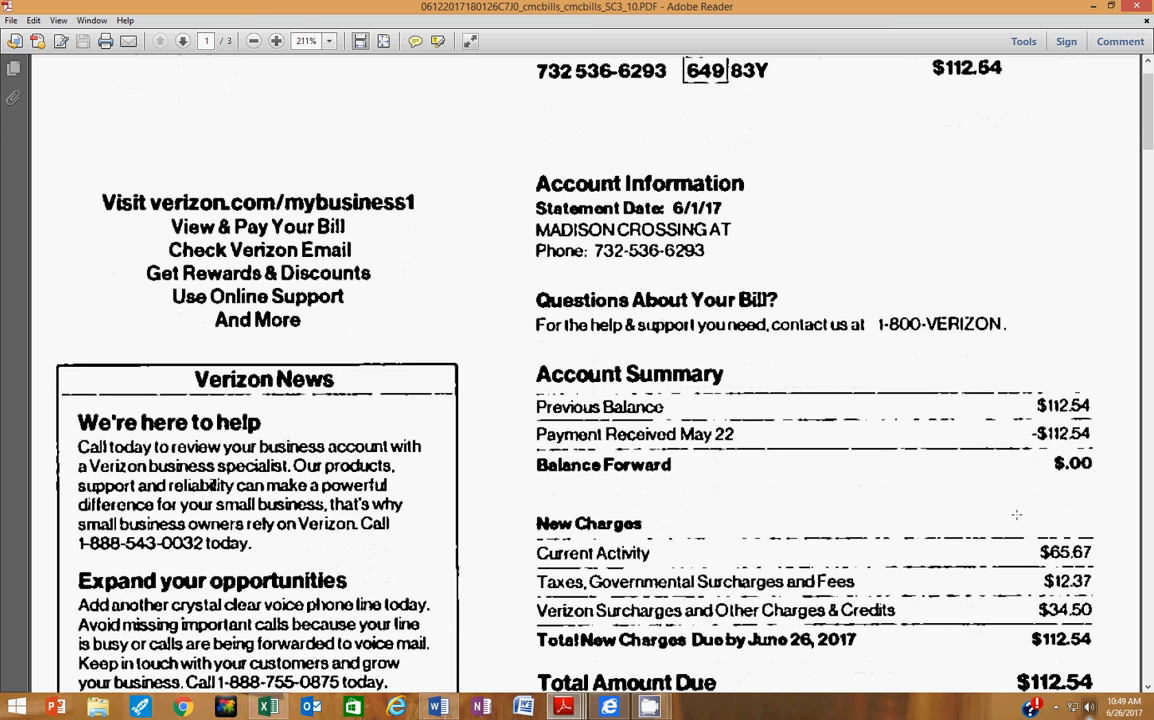
scroll(843, 562, "down", 1)
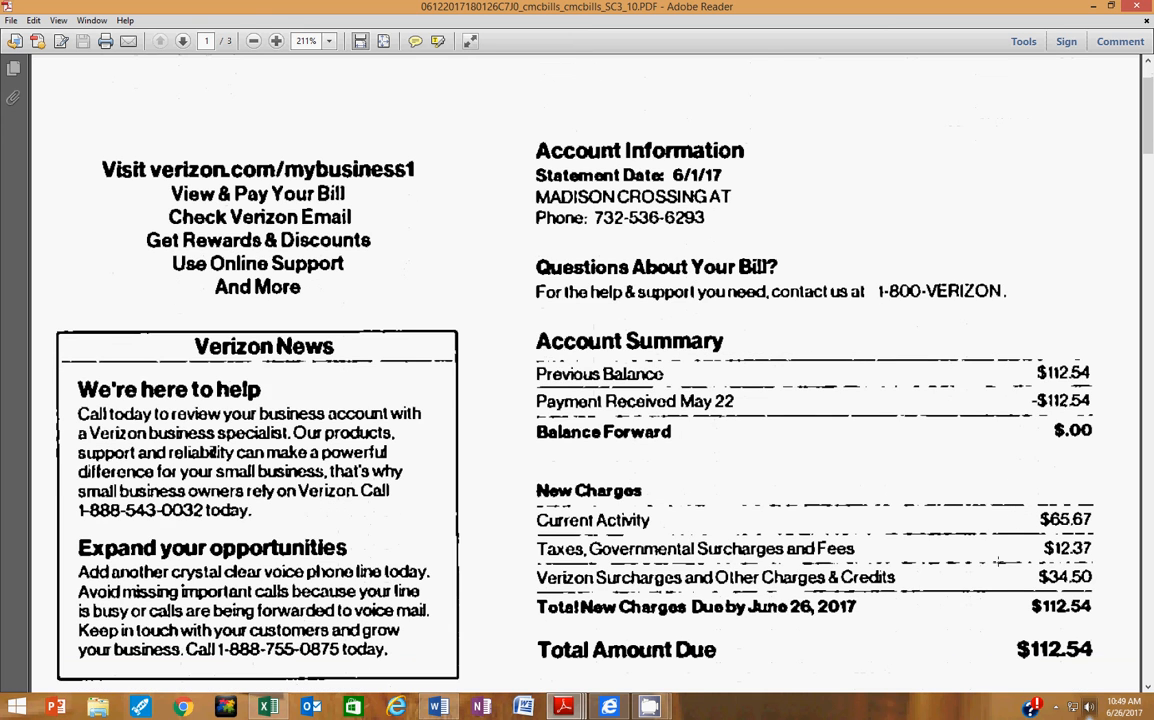
left_click(1005, 650)
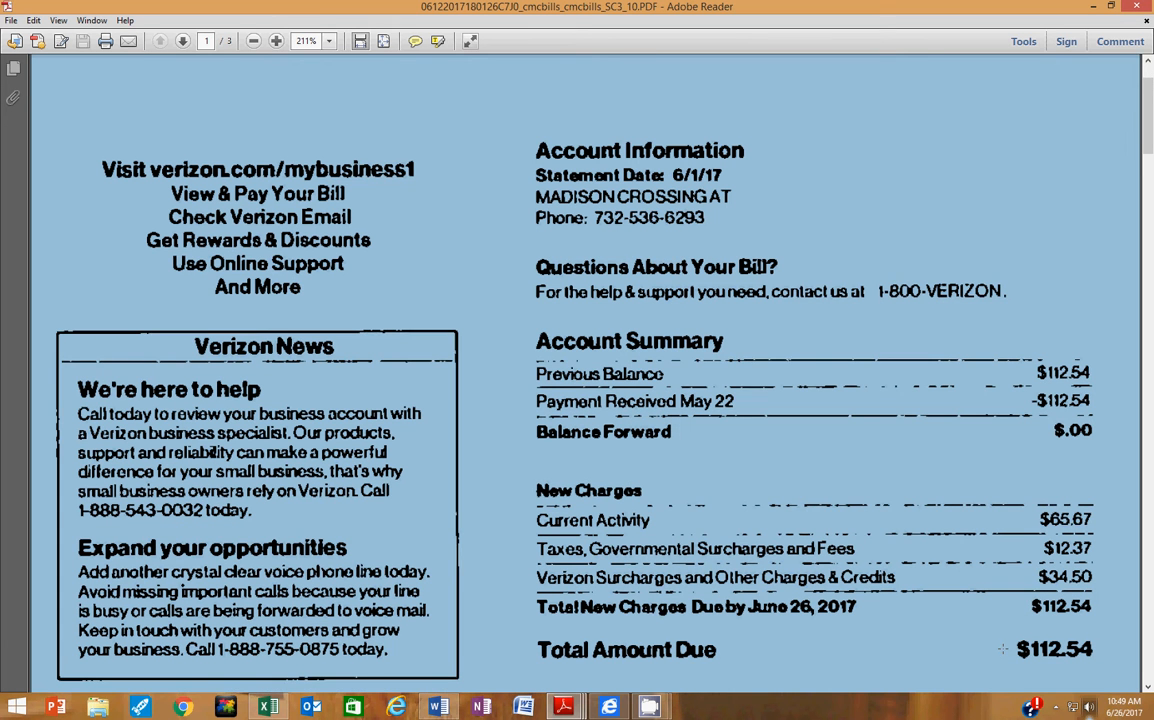
left_click(1003, 649)
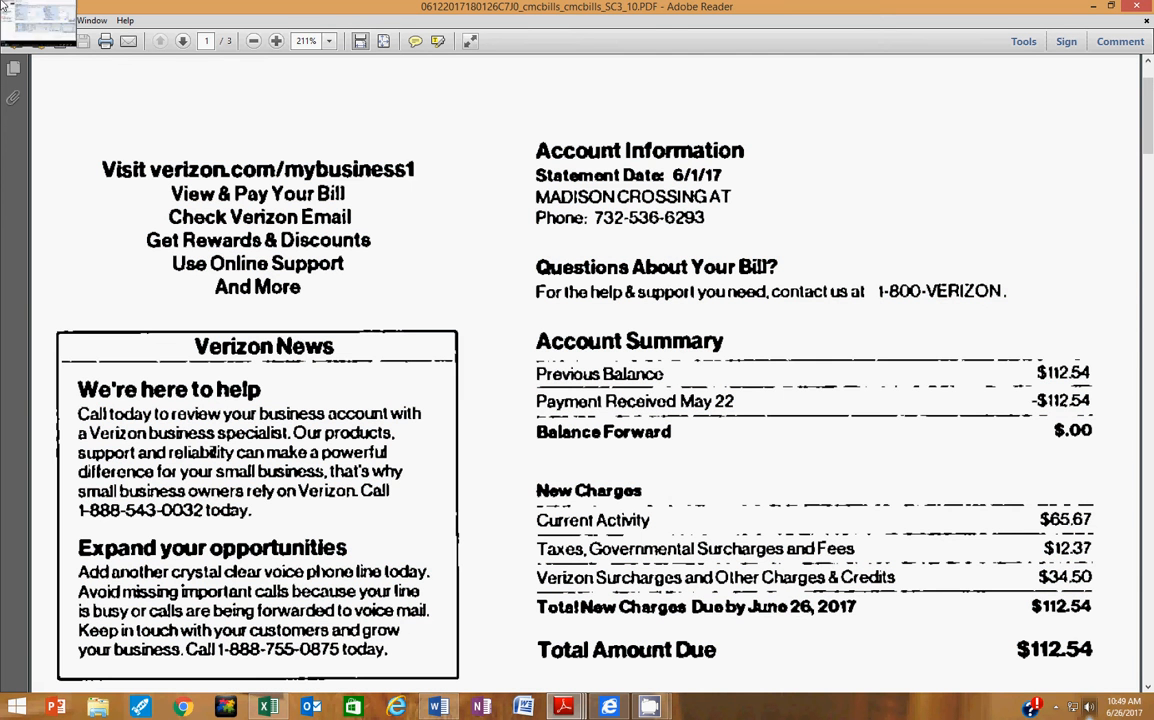
left_click(3, 6)
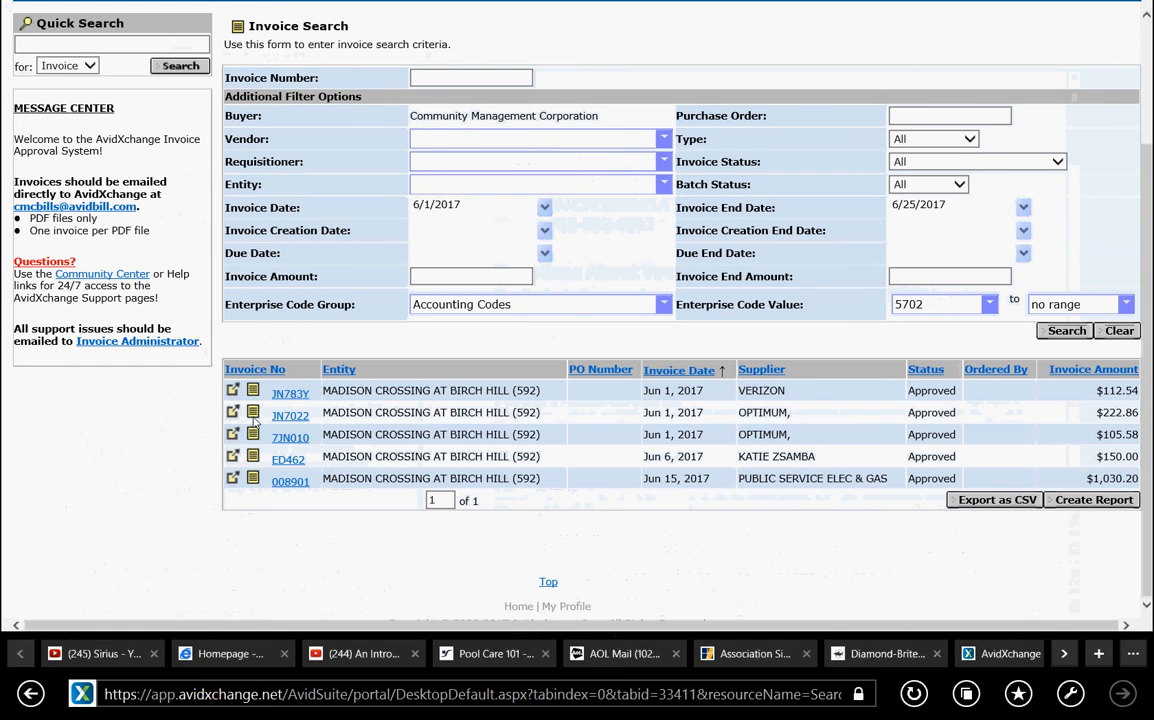
- View the PDF images of both Optimum invoices, checking each one's service address and amount, and return to the invoice search results
left_click(253, 418)
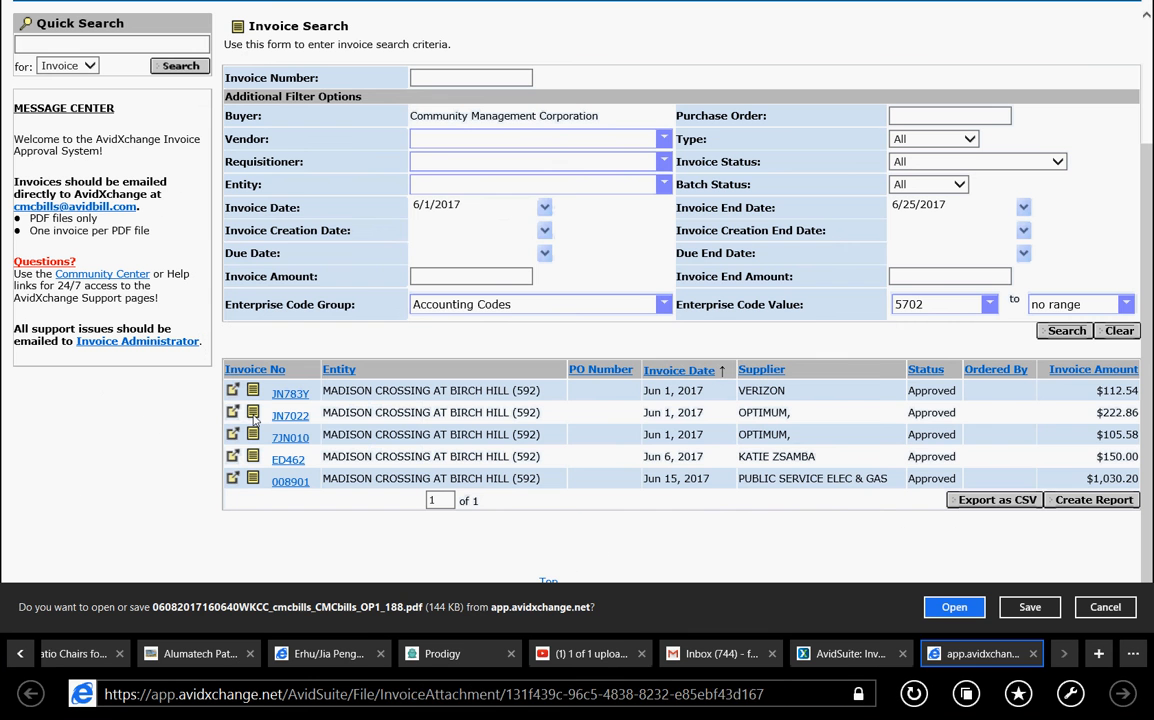
left_click(975, 612)
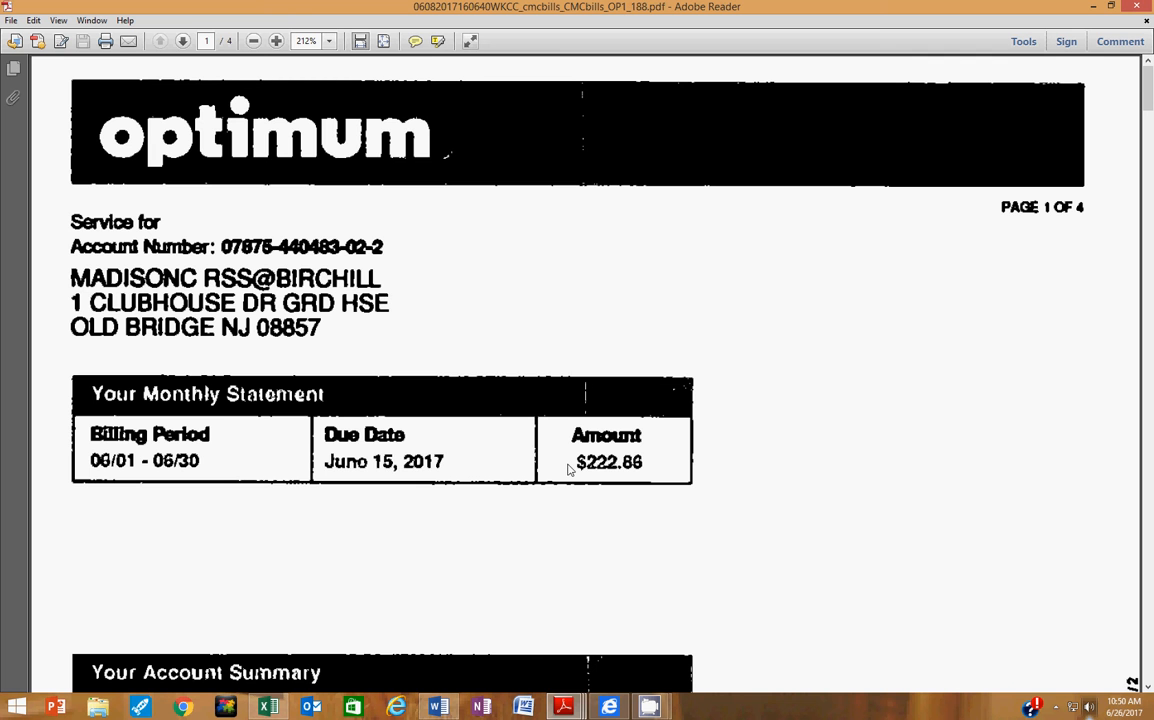
left_click(5, 5)
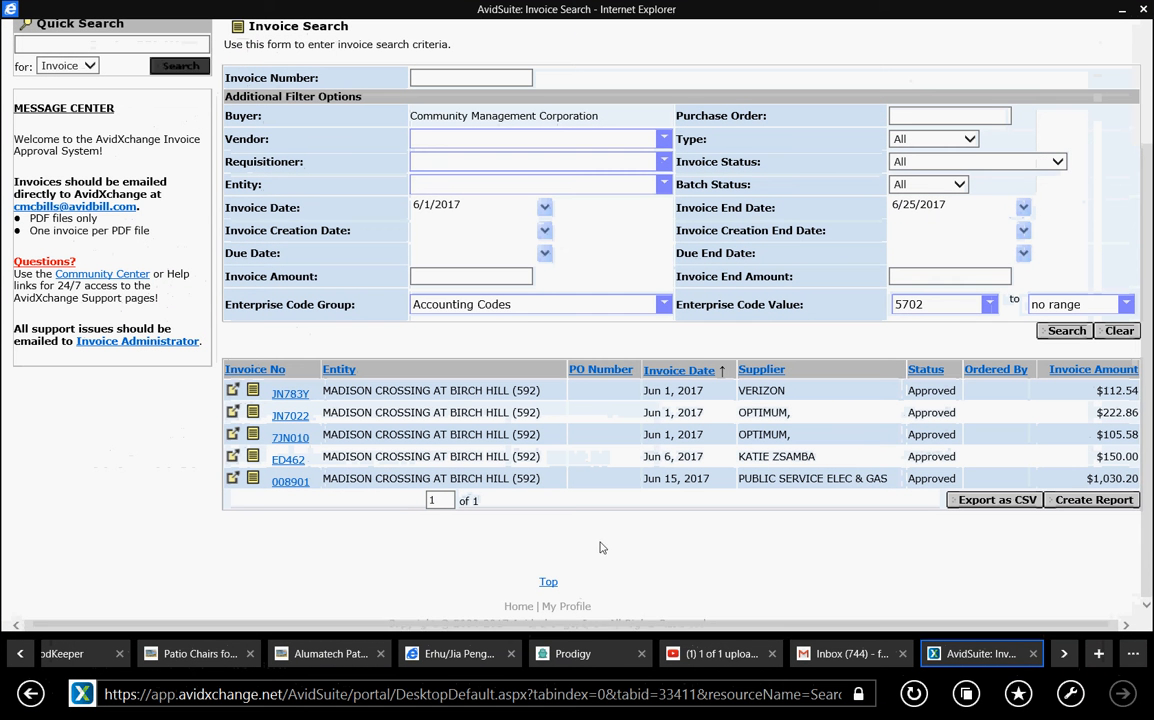
left_click(253, 434)
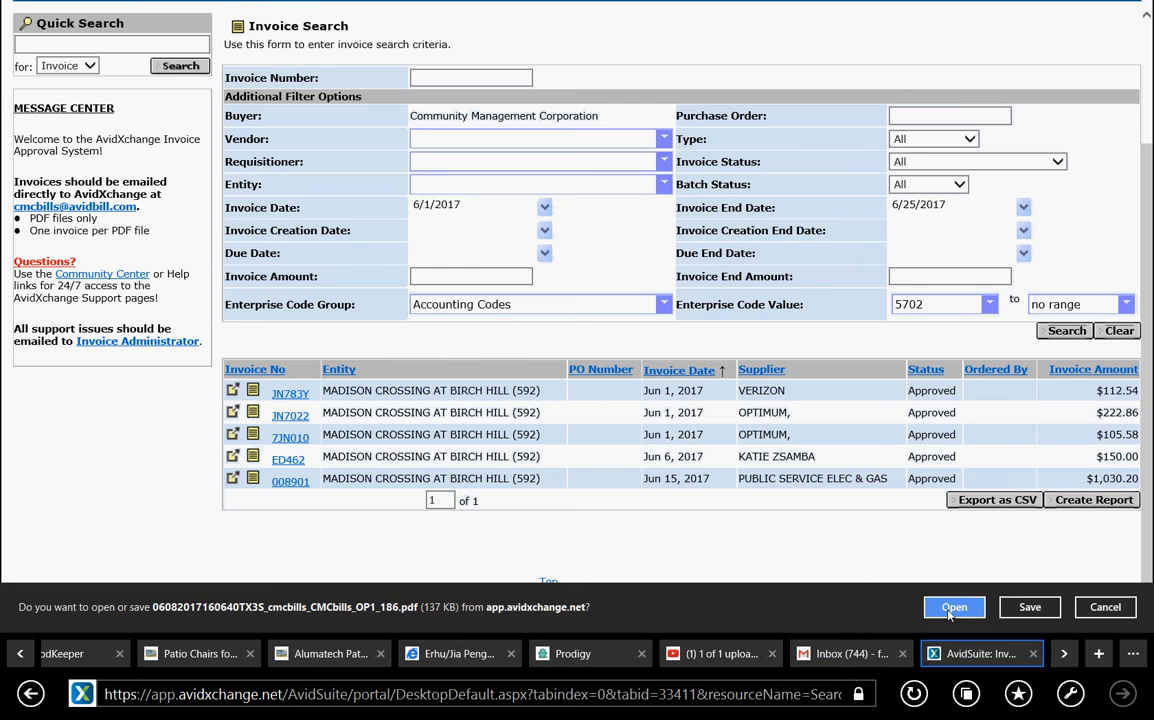
left_click(952, 609)
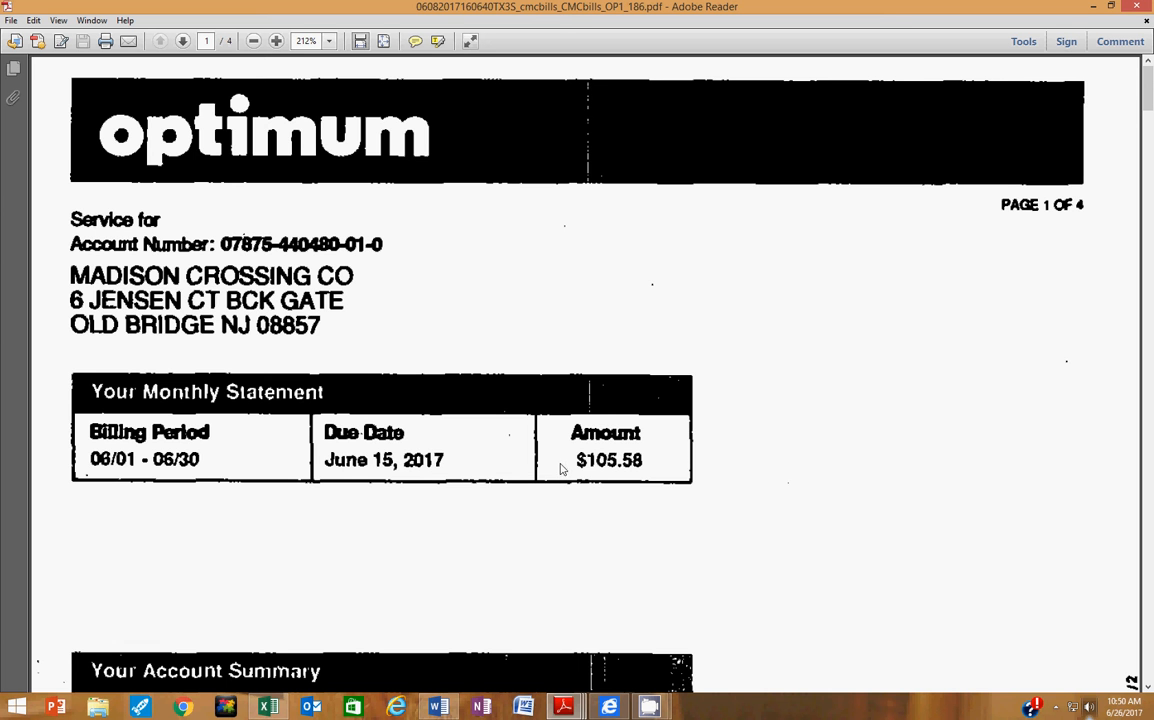
left_click(1, 1)
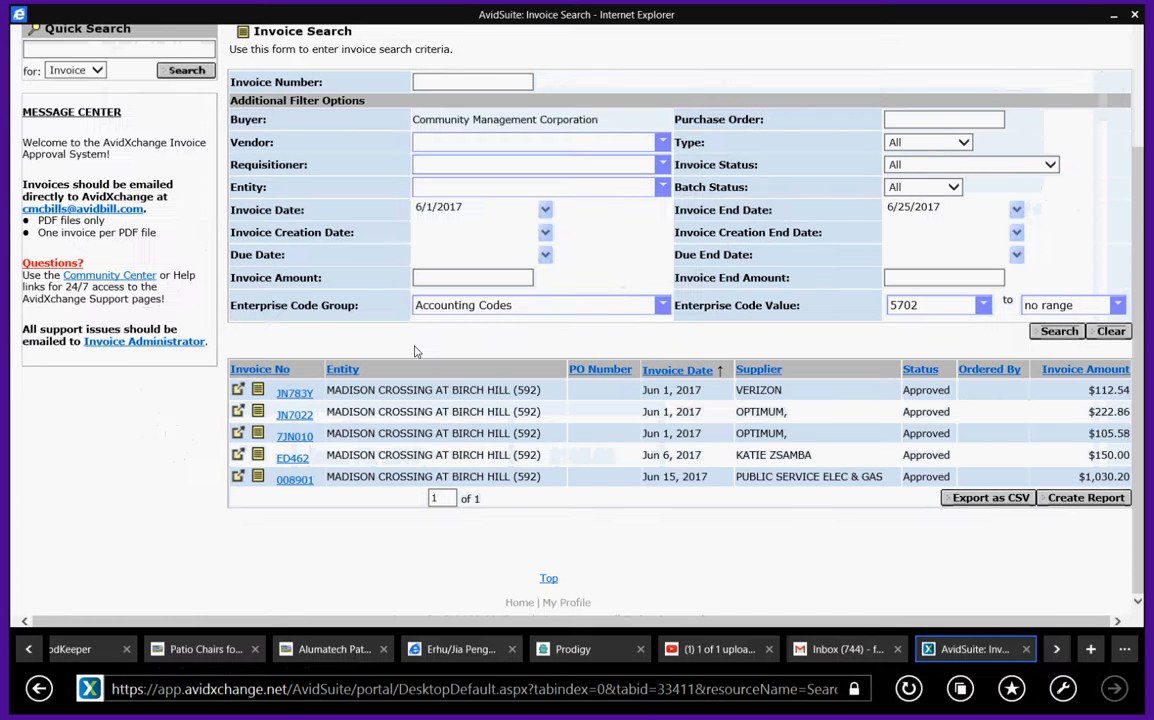
- Open the June 6 invoice's PDF image, read its check request and VoiceShot purchase receipt, and return to the search results
left_click(252, 457)
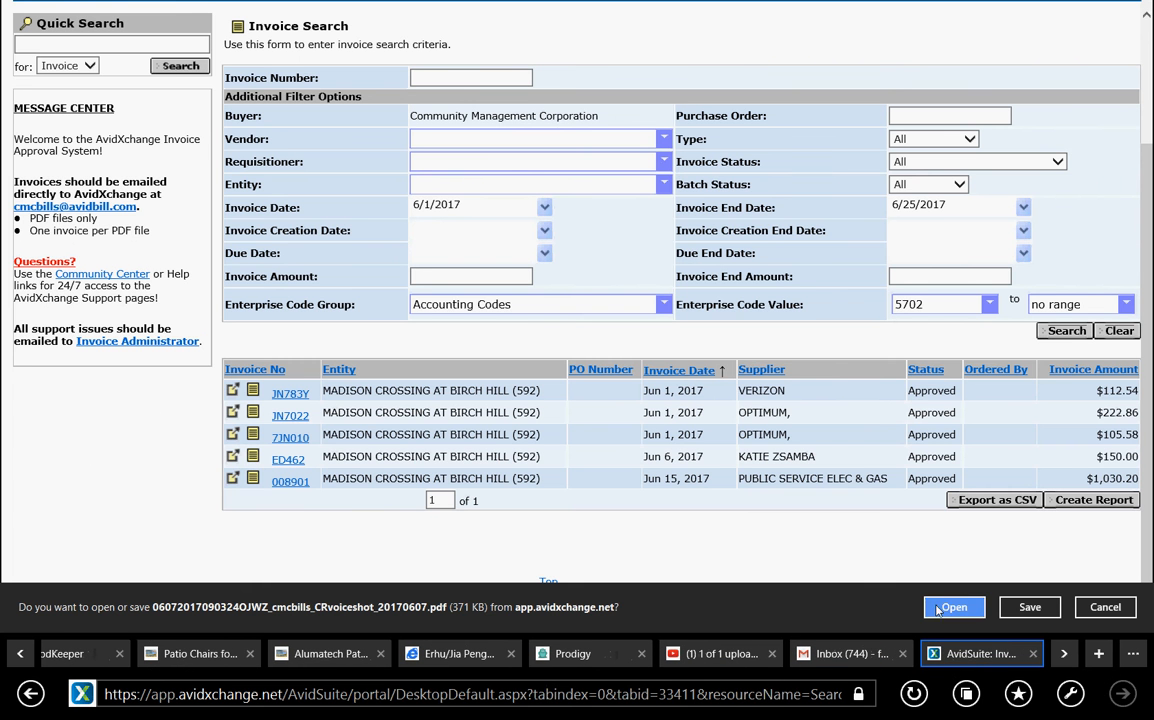
left_click(950, 607)
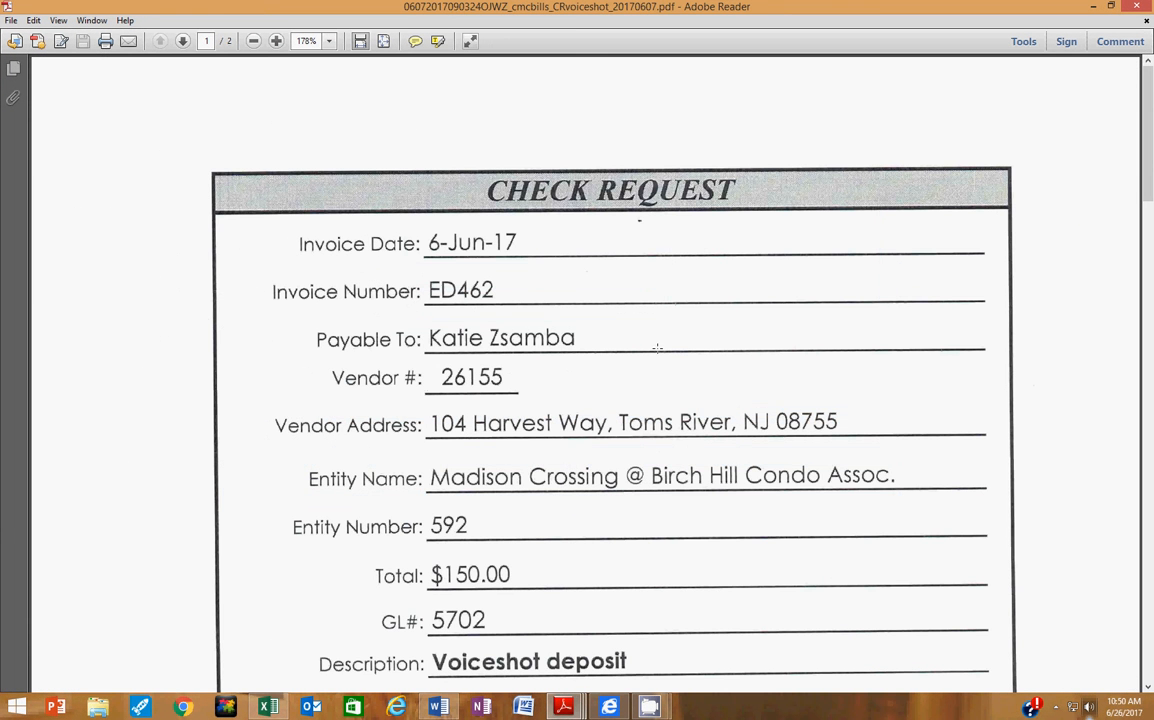
scroll(663, 445, "down", 1)
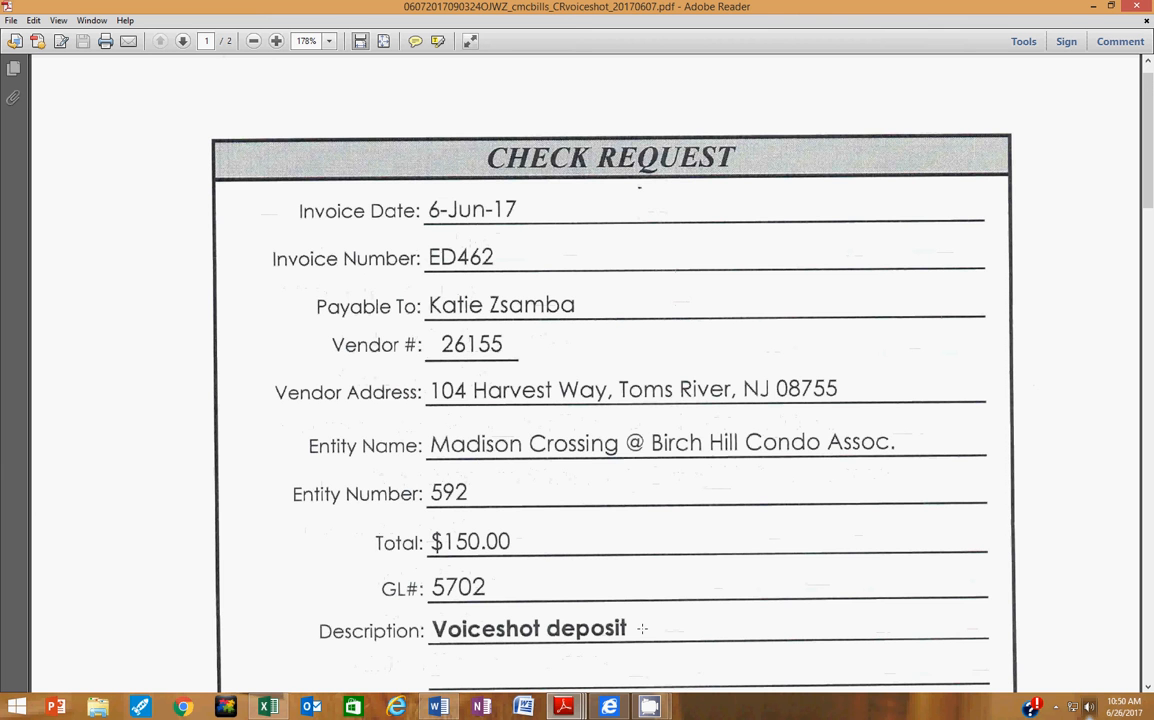
scroll(645, 625, "down", 5)
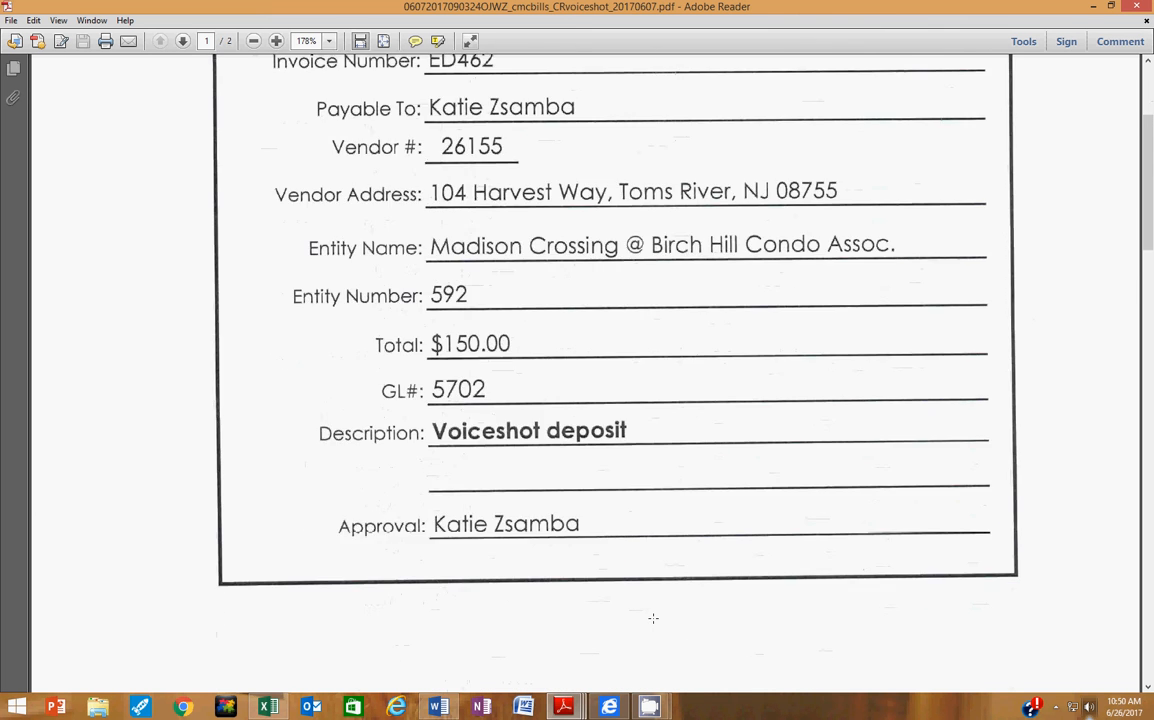
scroll(652, 617, "down", 6)
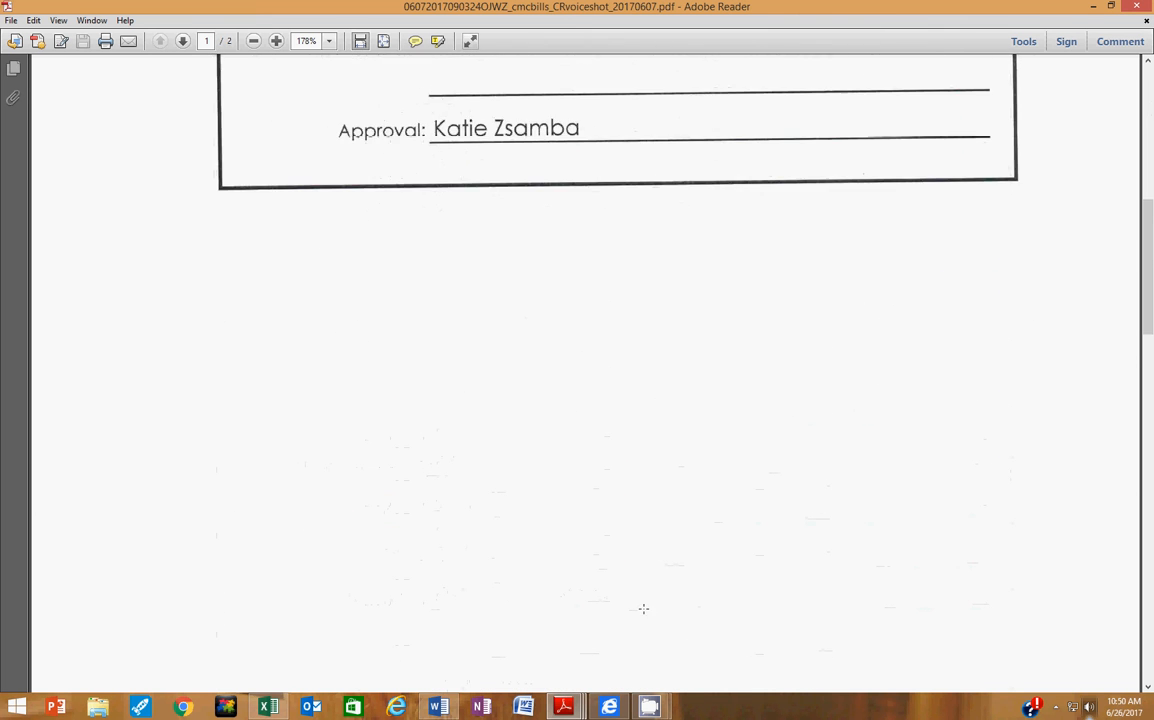
scroll(639, 612, "down", 8)
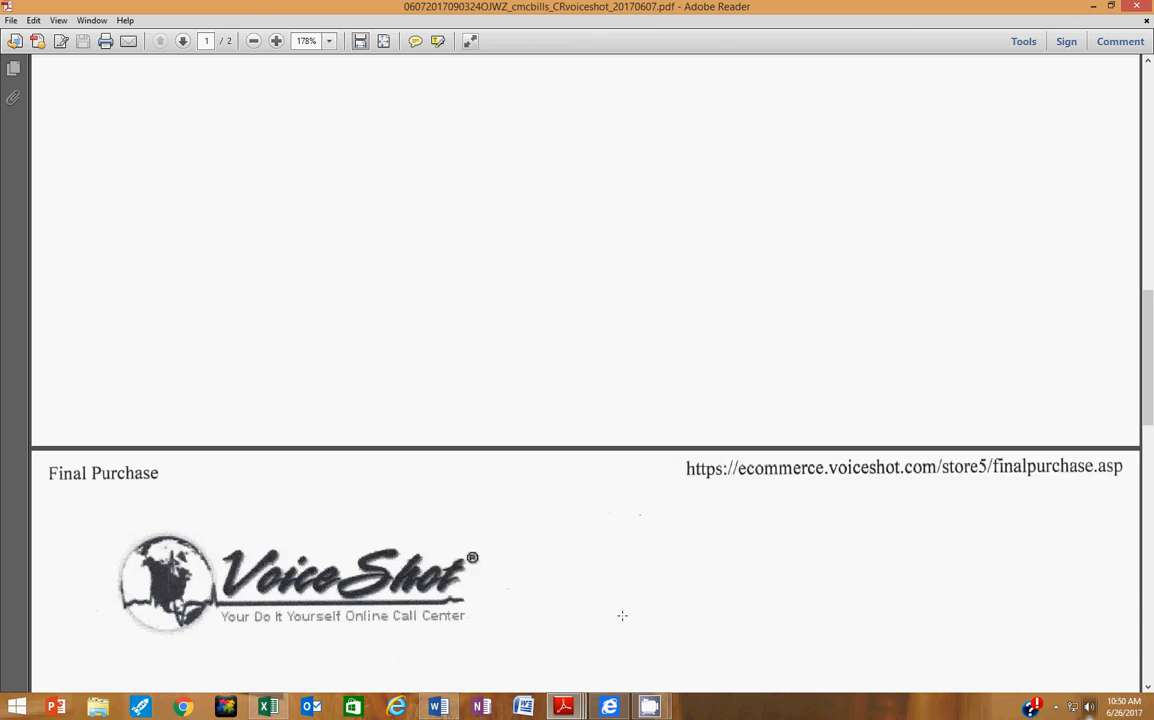
scroll(617, 616, "down", 5)
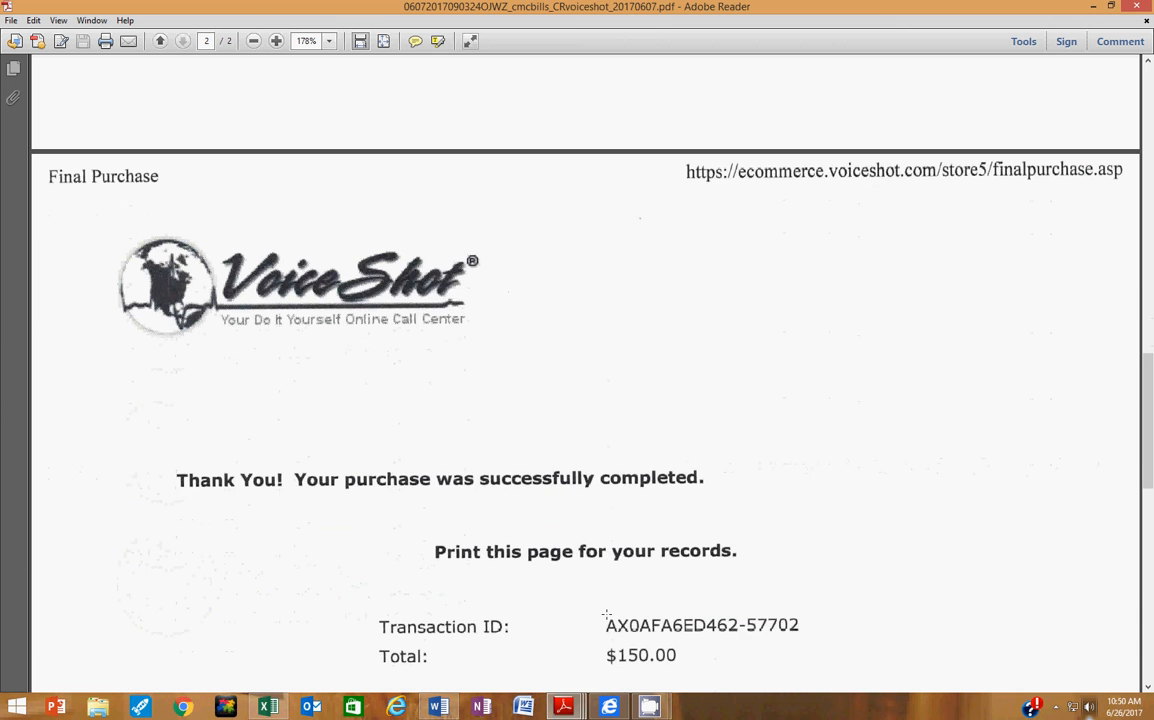
scroll(600, 610, "down", 1)
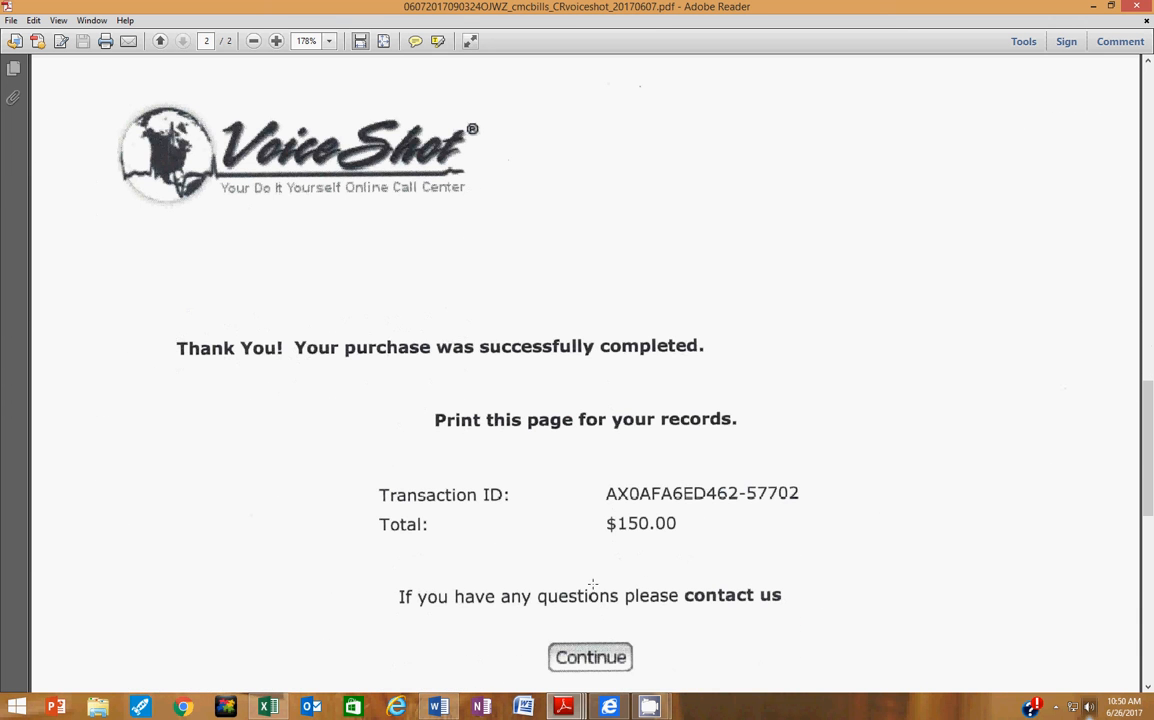
left_click(5, 6)
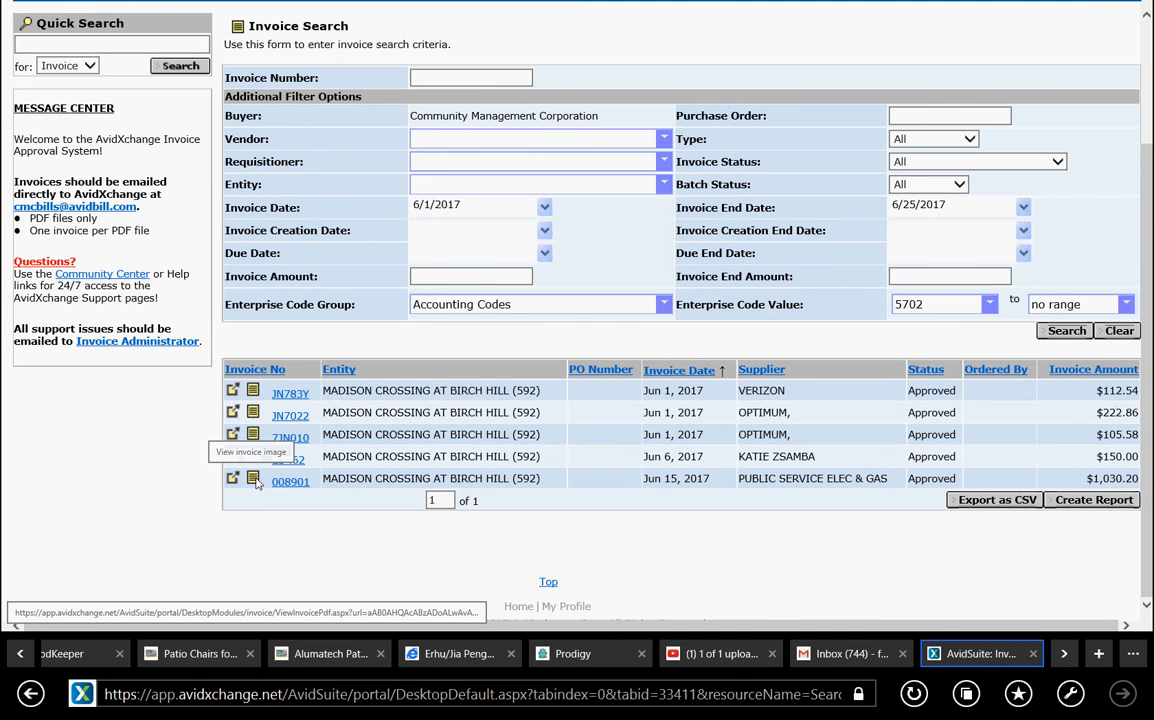
- Open the Public Service Elec & Gas invoice's PDF image and check its service address and account summary
left_click(253, 480)
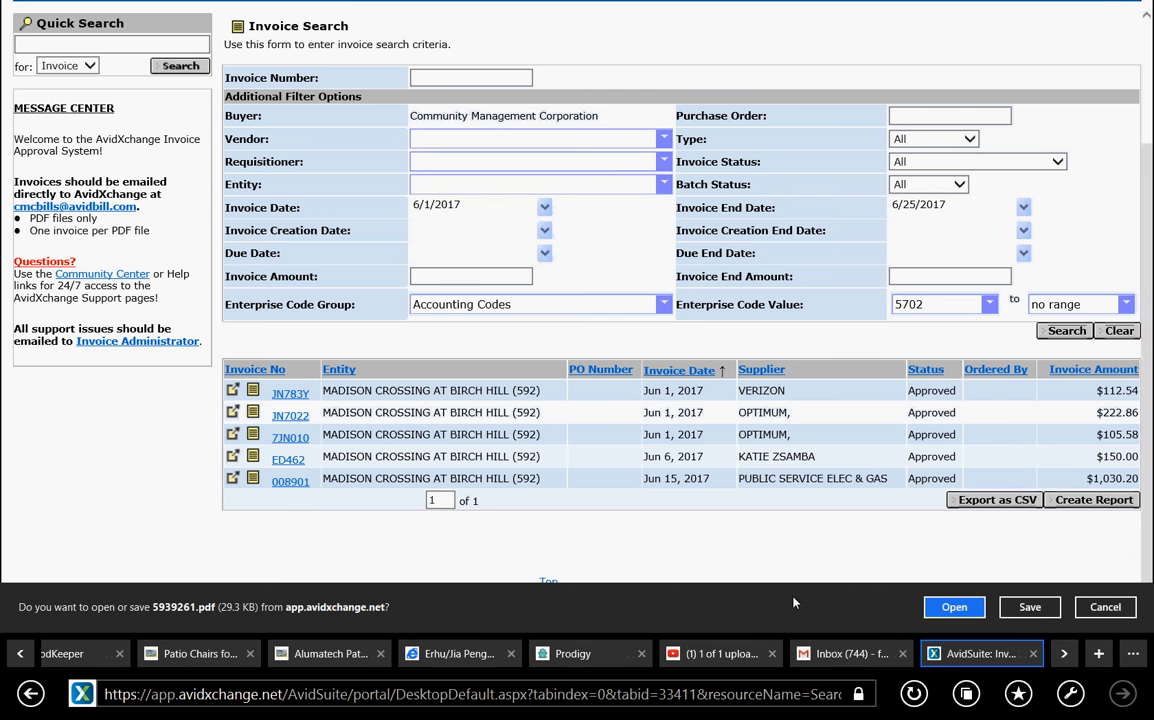
left_click(954, 607)
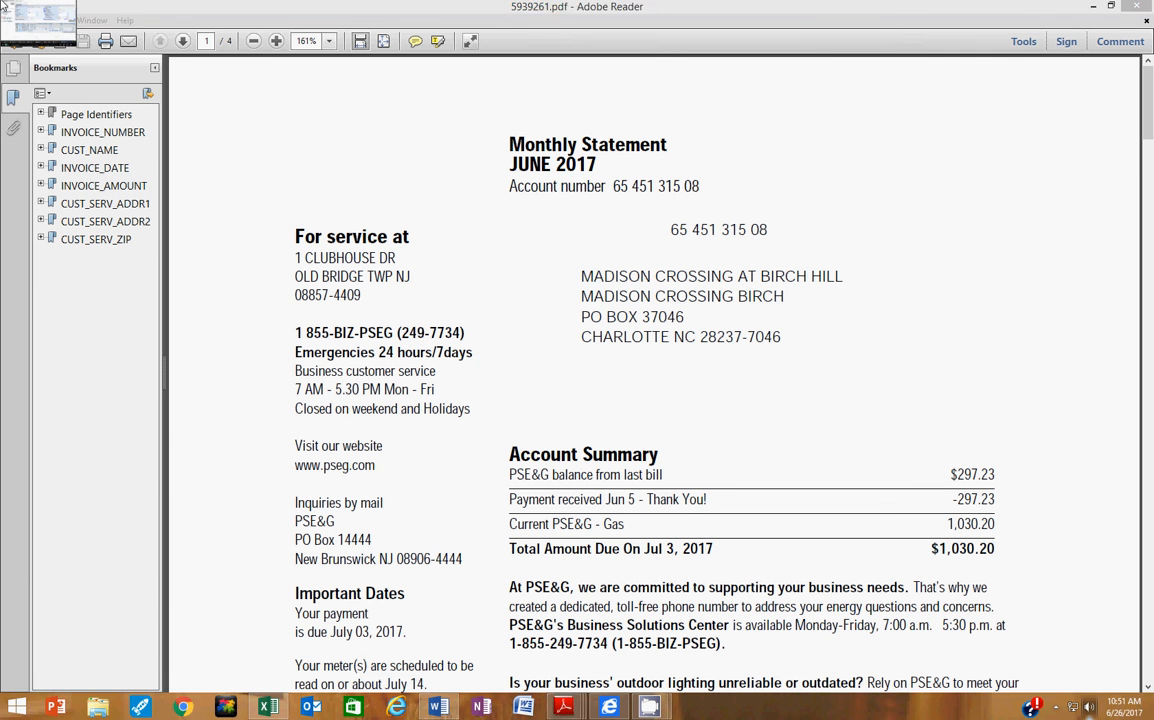
left_click(4, 6)
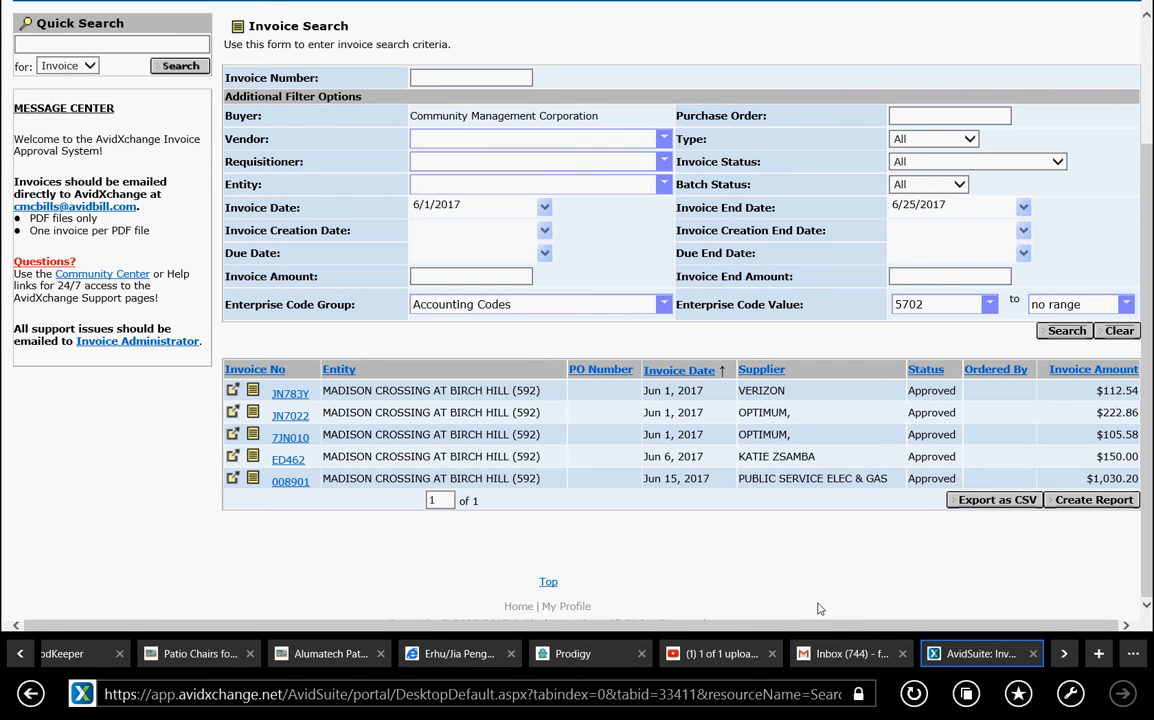
mouse_move(1150, 7)
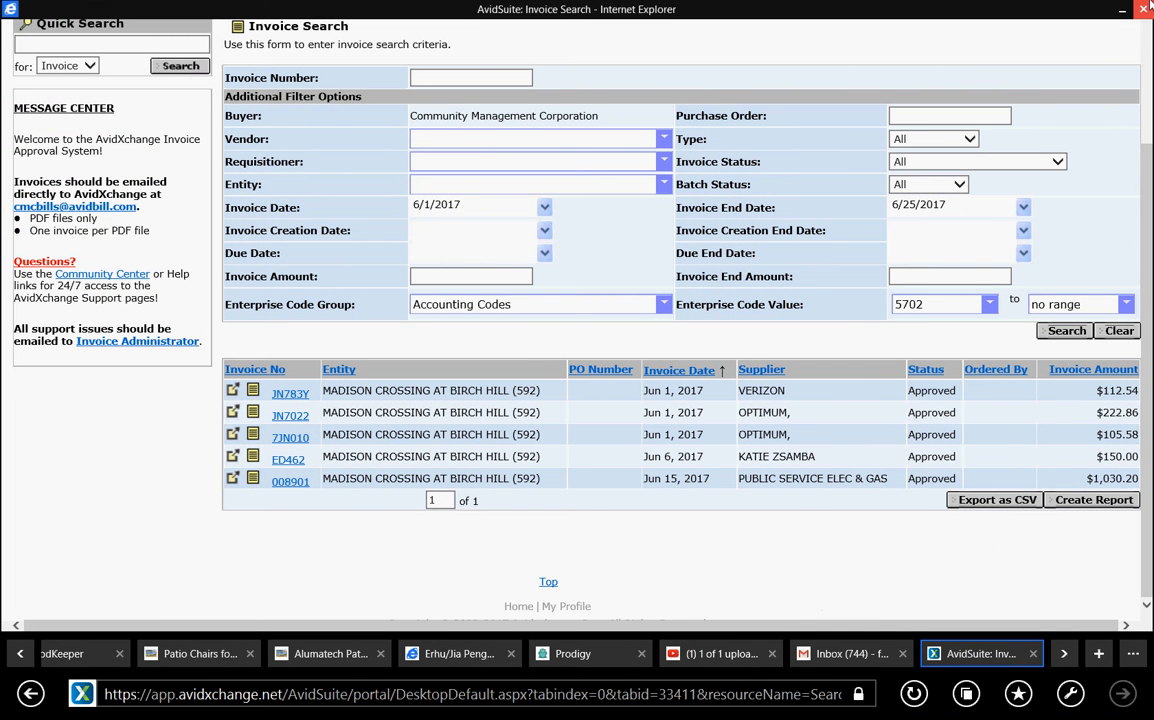
left_click(4, 6)
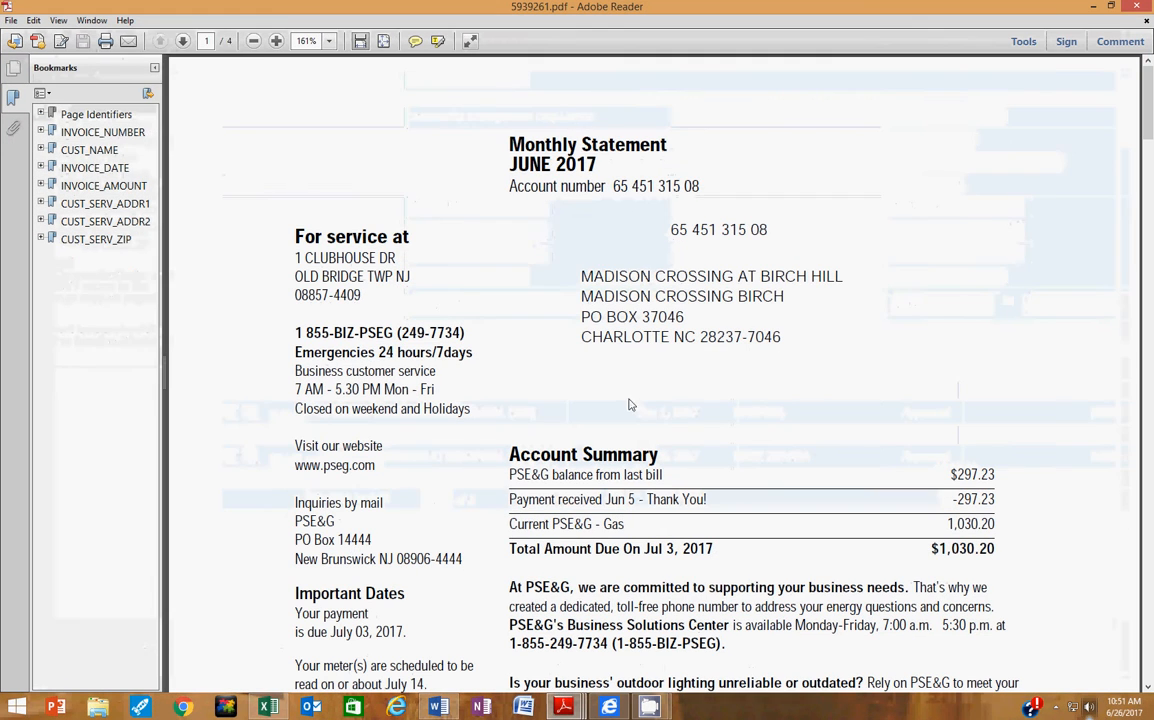
- Switch to the Excel budget tracking sheet and enter June amounts of 112.54 under VERZ and 222.86 under OPT GRD HSE
left_click(266, 707)
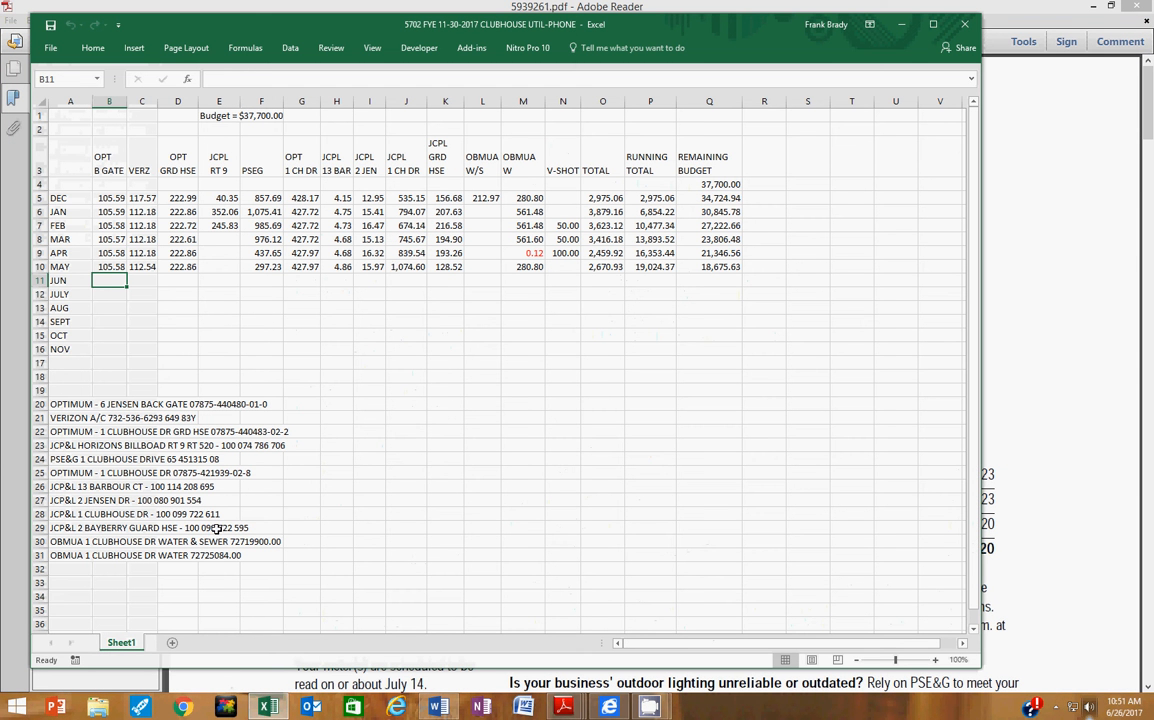
left_click(138, 282)
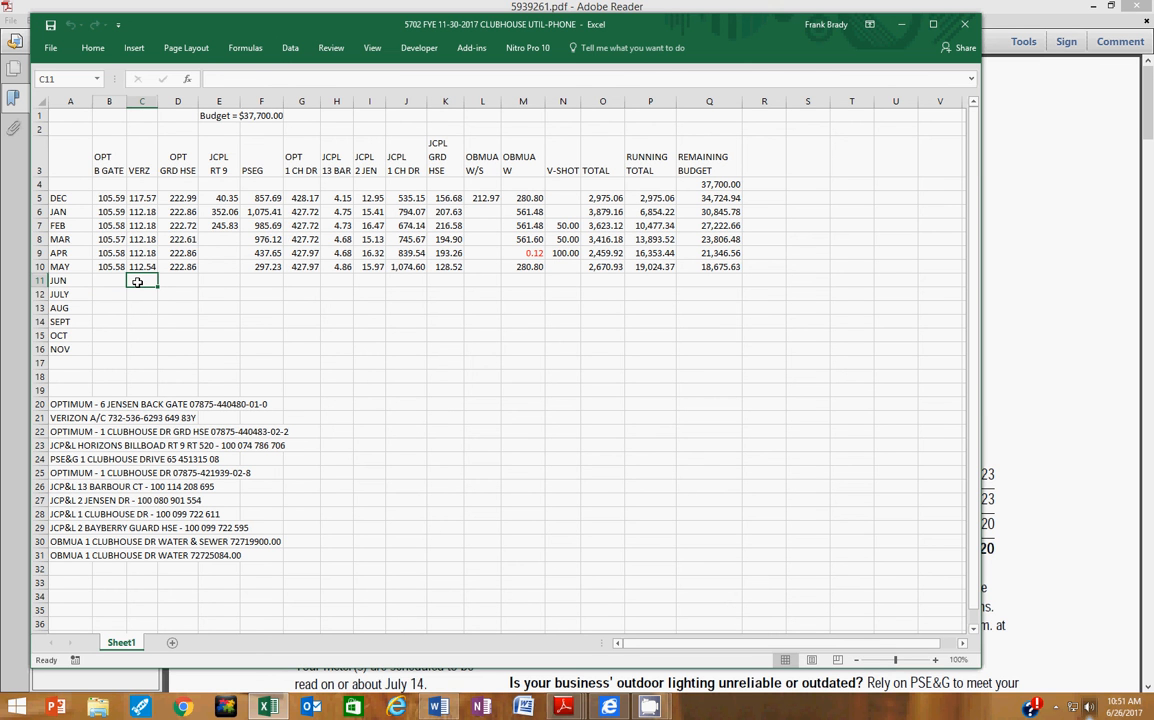
type("112.54")
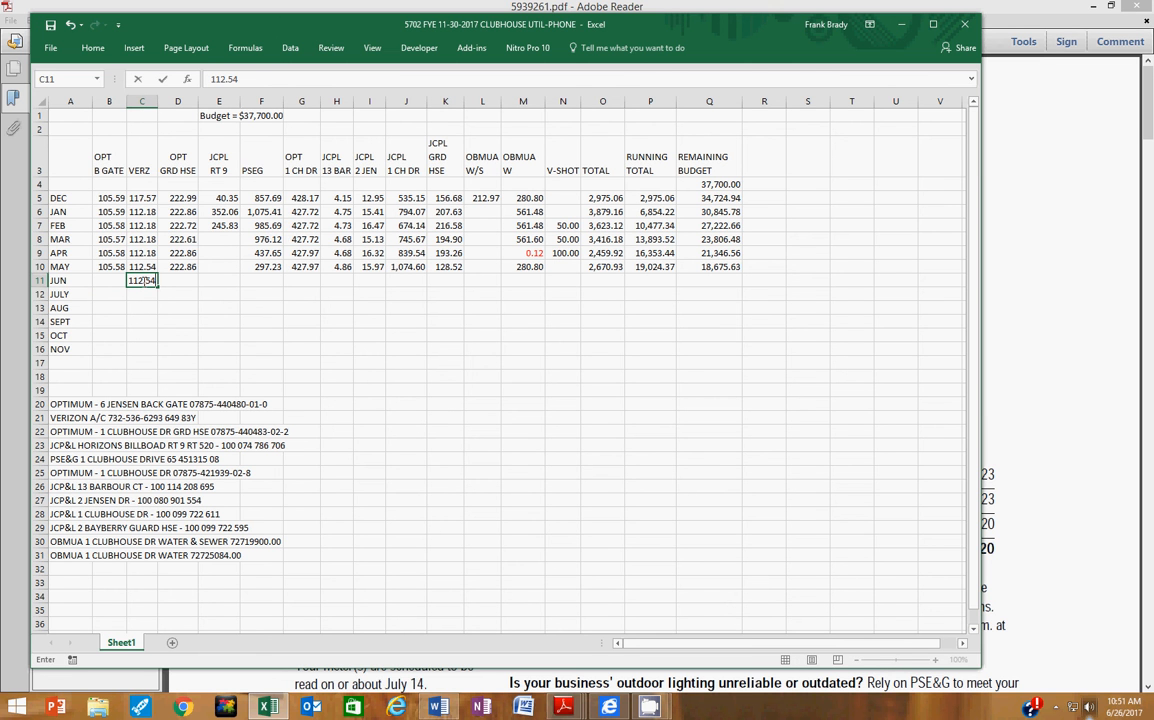
key("Tab")
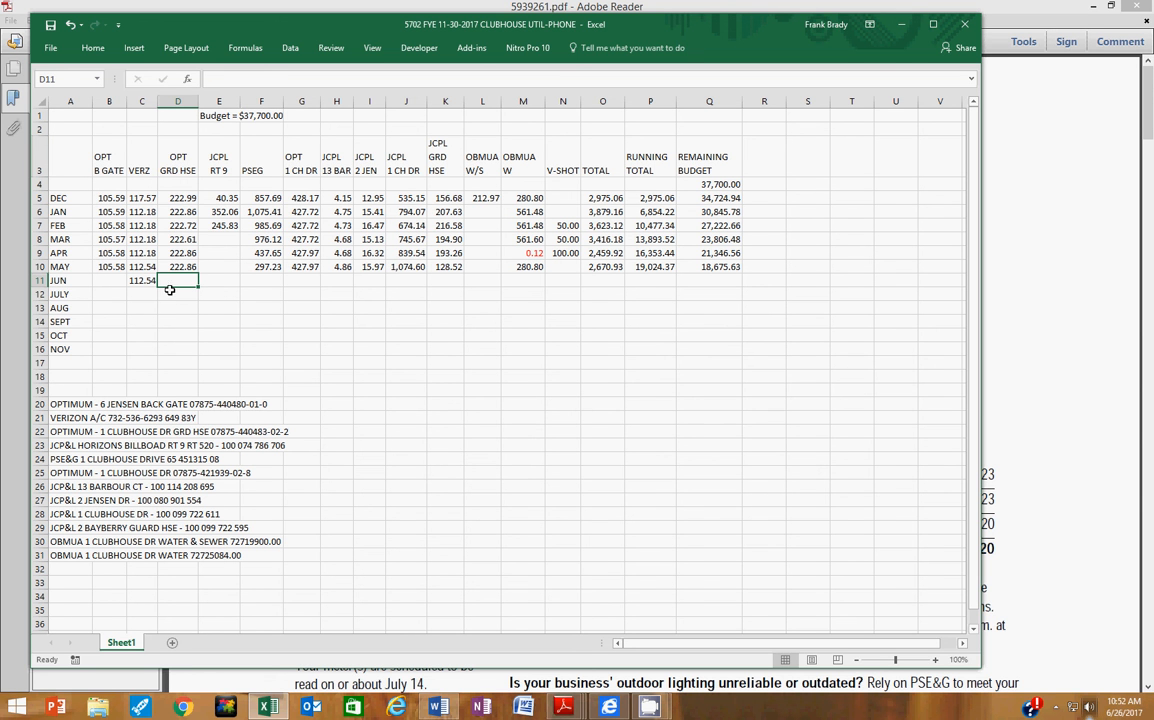
type("2")
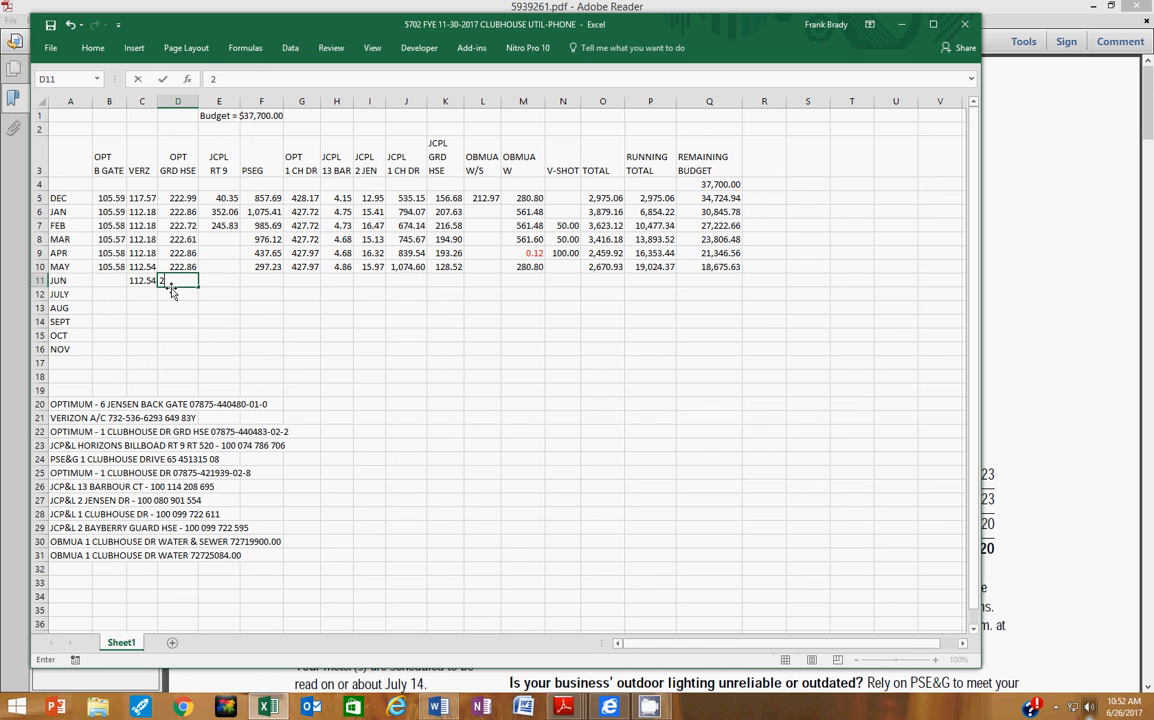
type("22.86")
key("Tab")
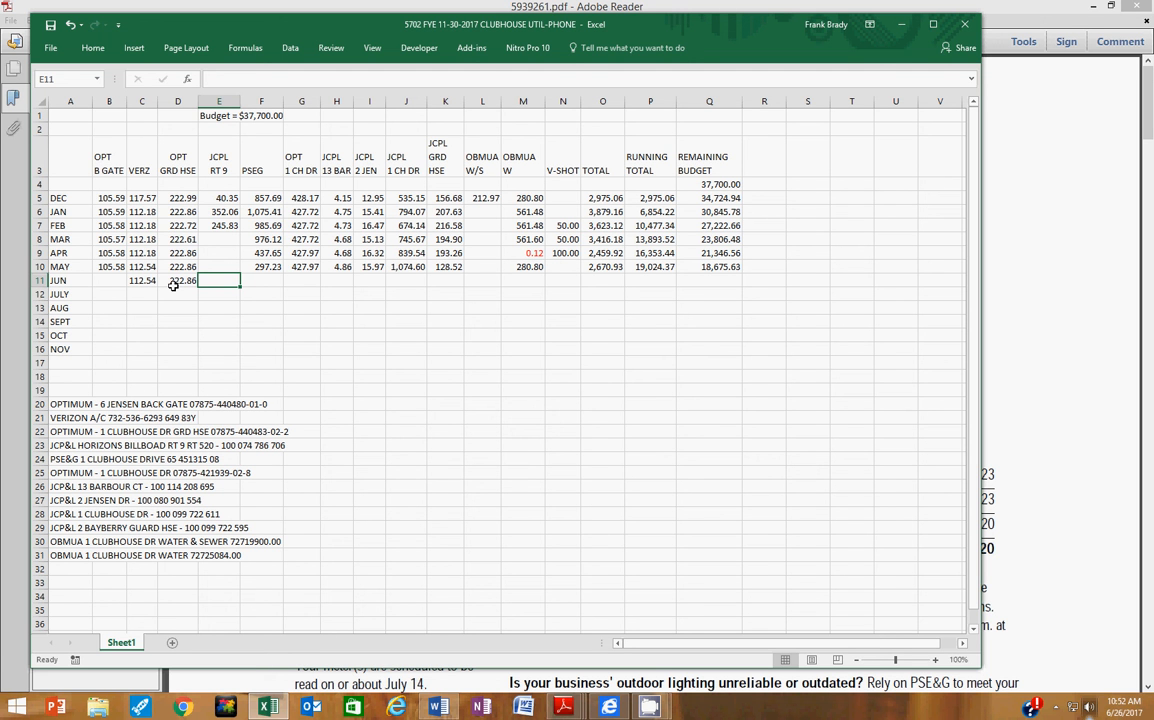
- Enter June amounts of 105.58 under OPT B GATE and 150 under V-SHOT
left_click(109, 155)
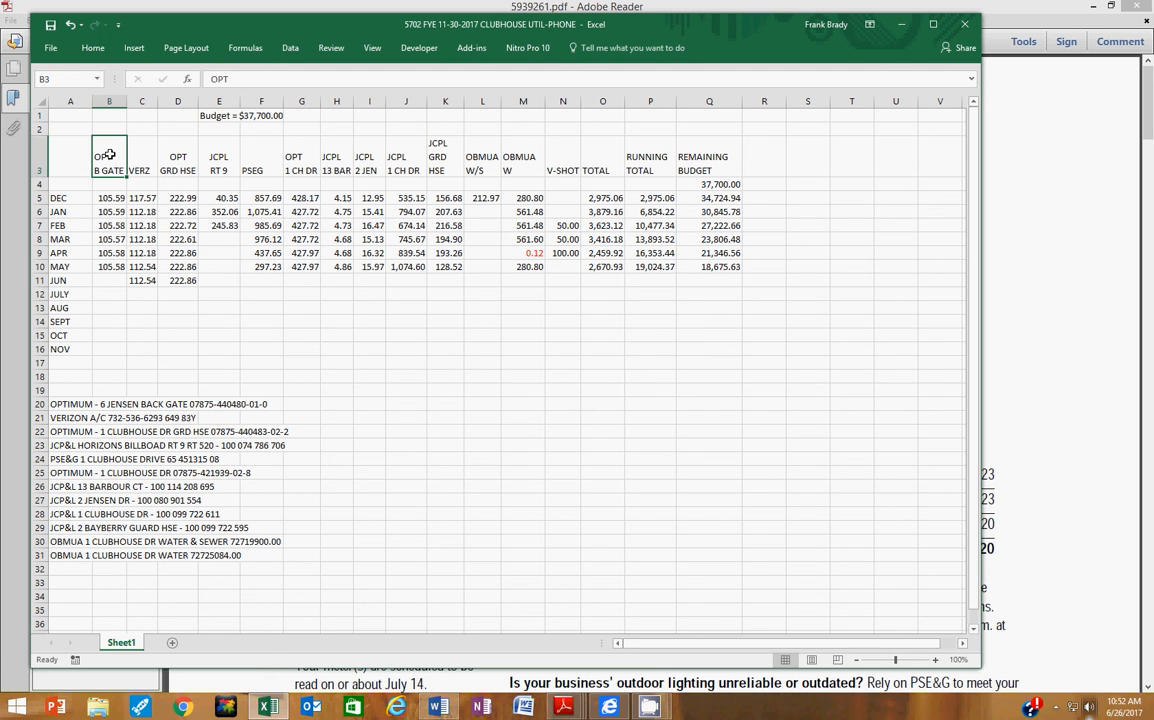
left_click(111, 280)
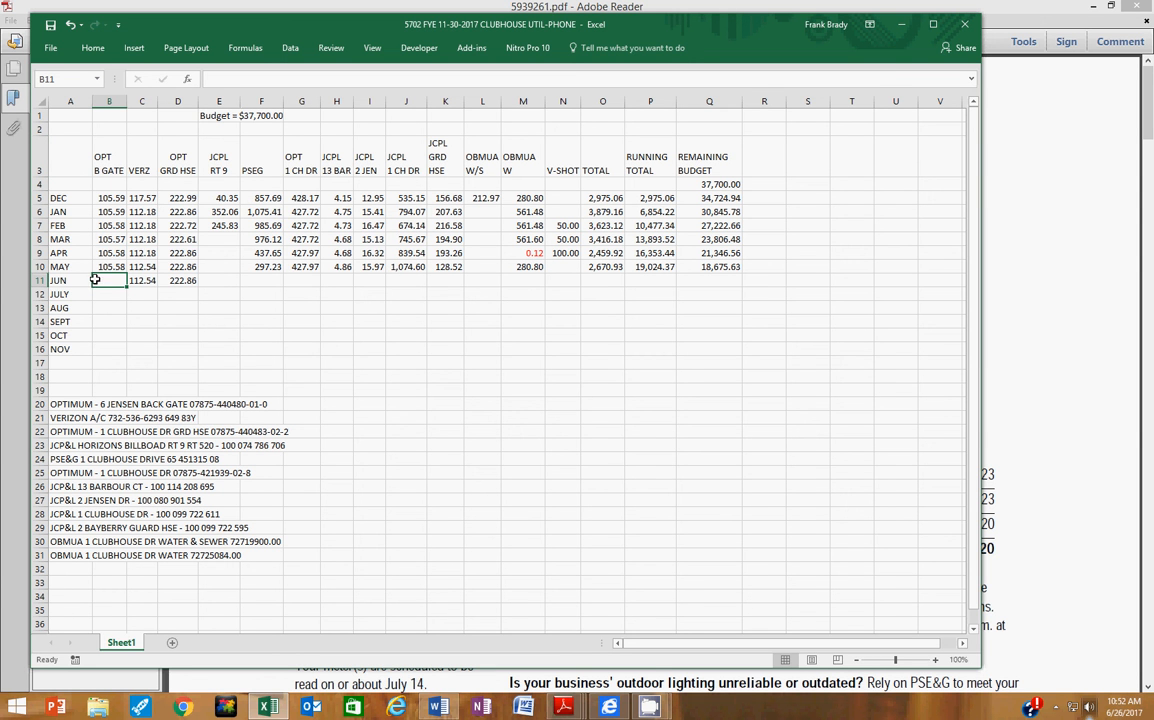
type("105.58")
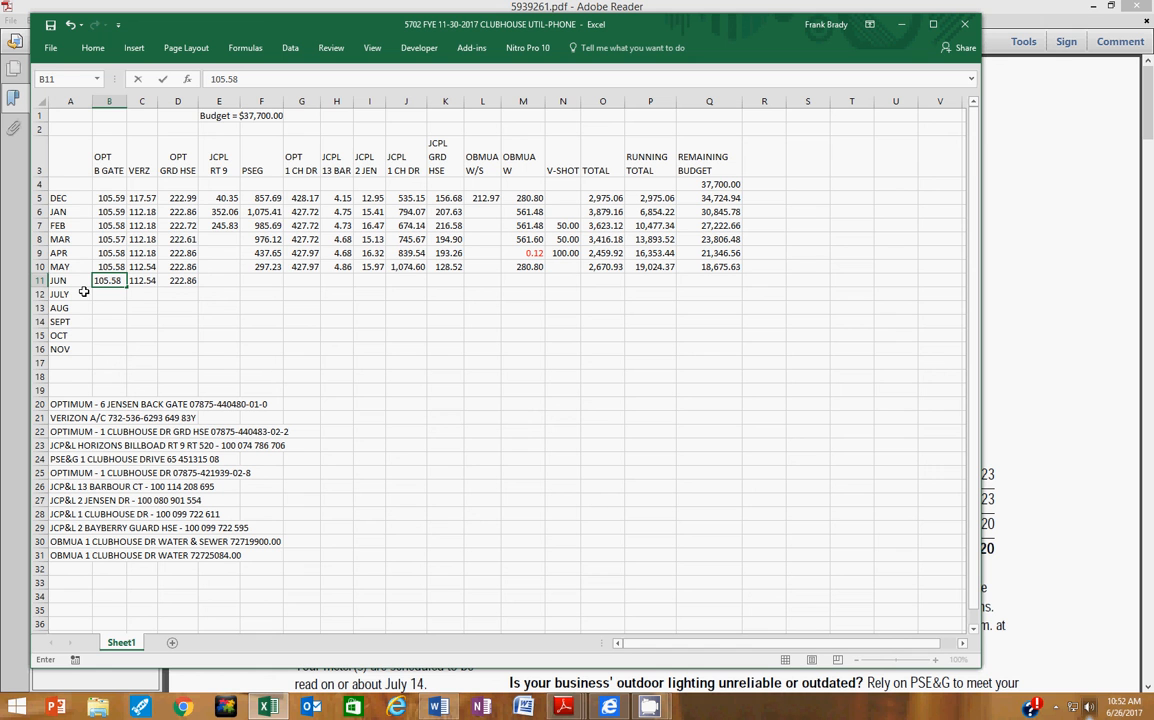
left_click(555, 284)
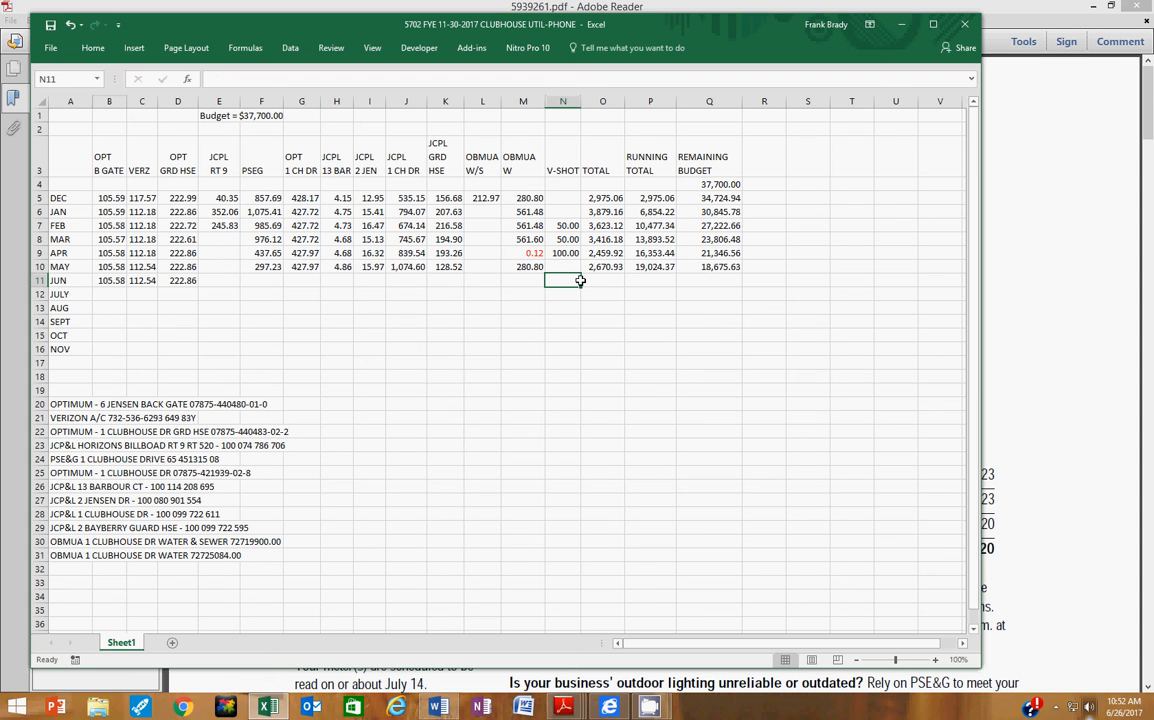
type("150")
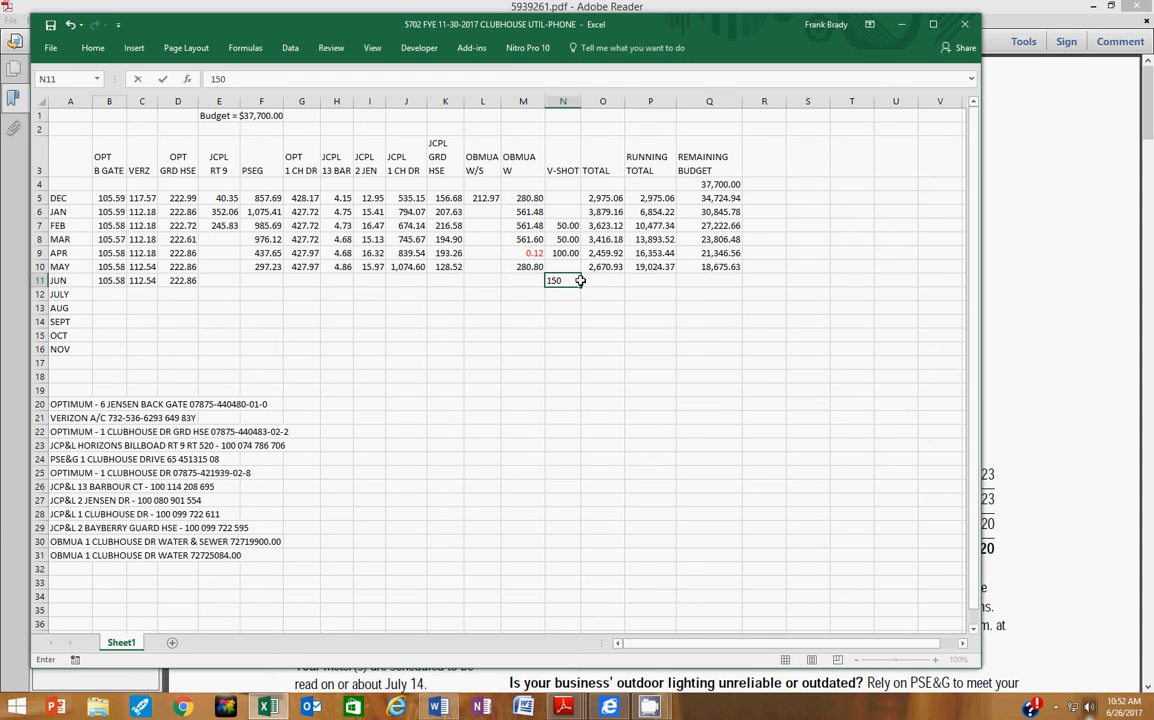
key("Tab")
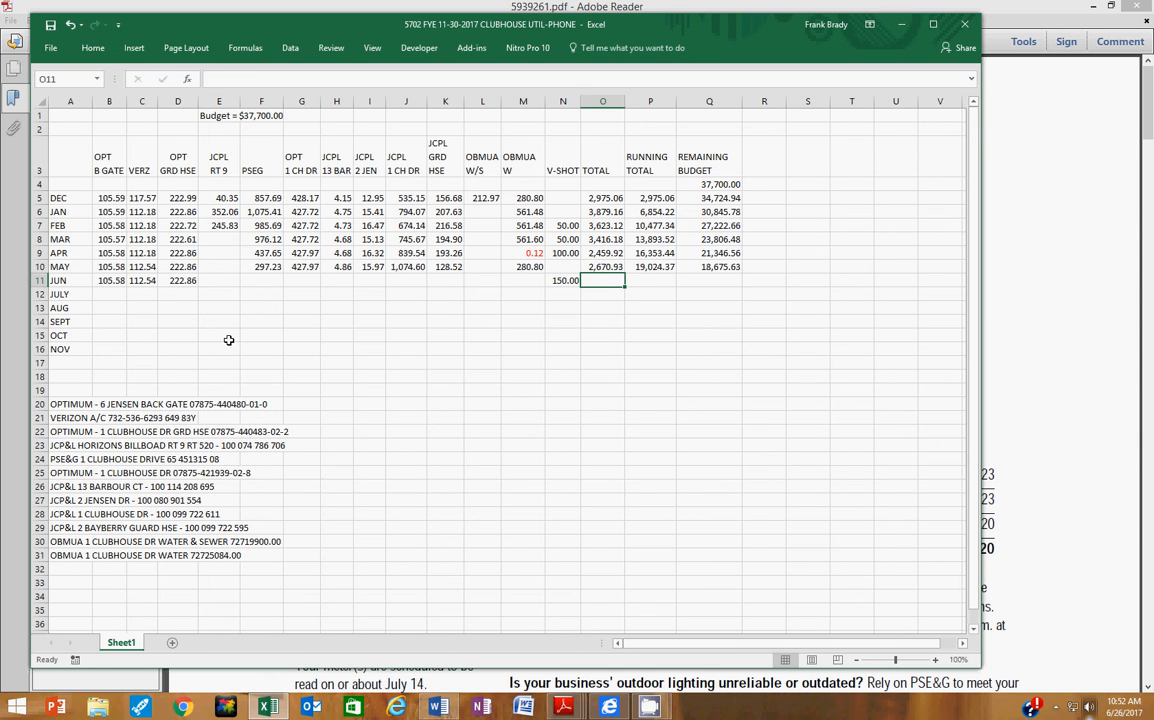
- Enter 1,030.20 as the June amount in the PSEG column
left_click(266, 279)
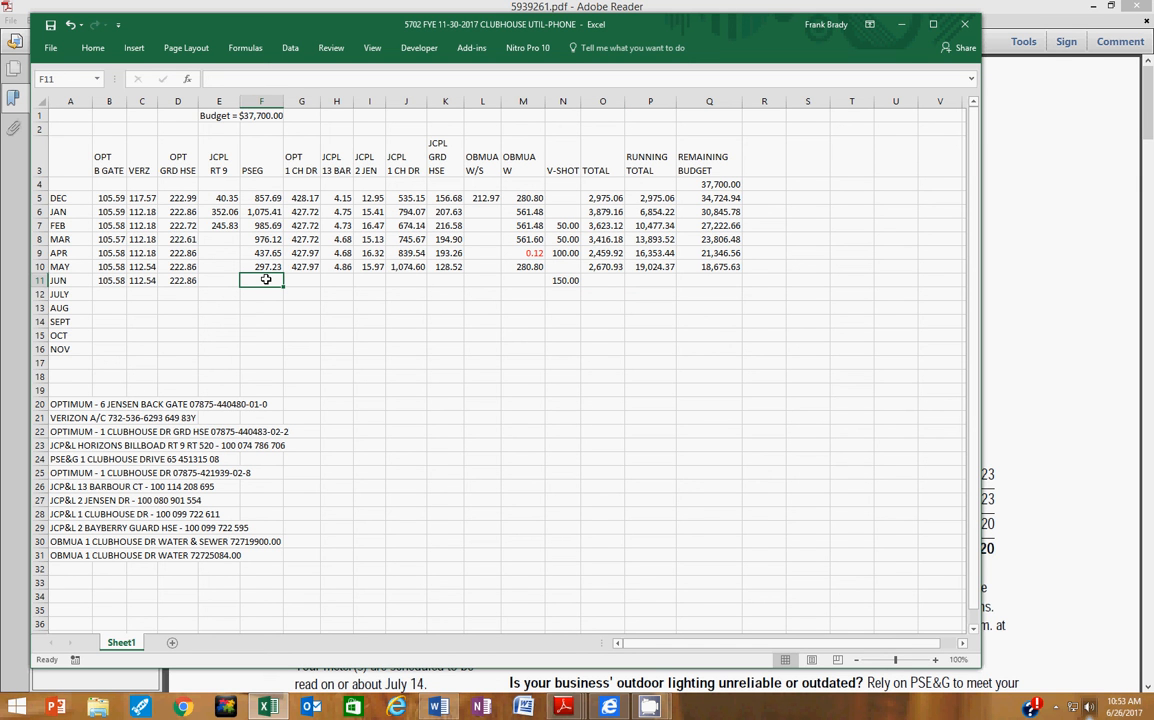
type("1,0")
type("30")
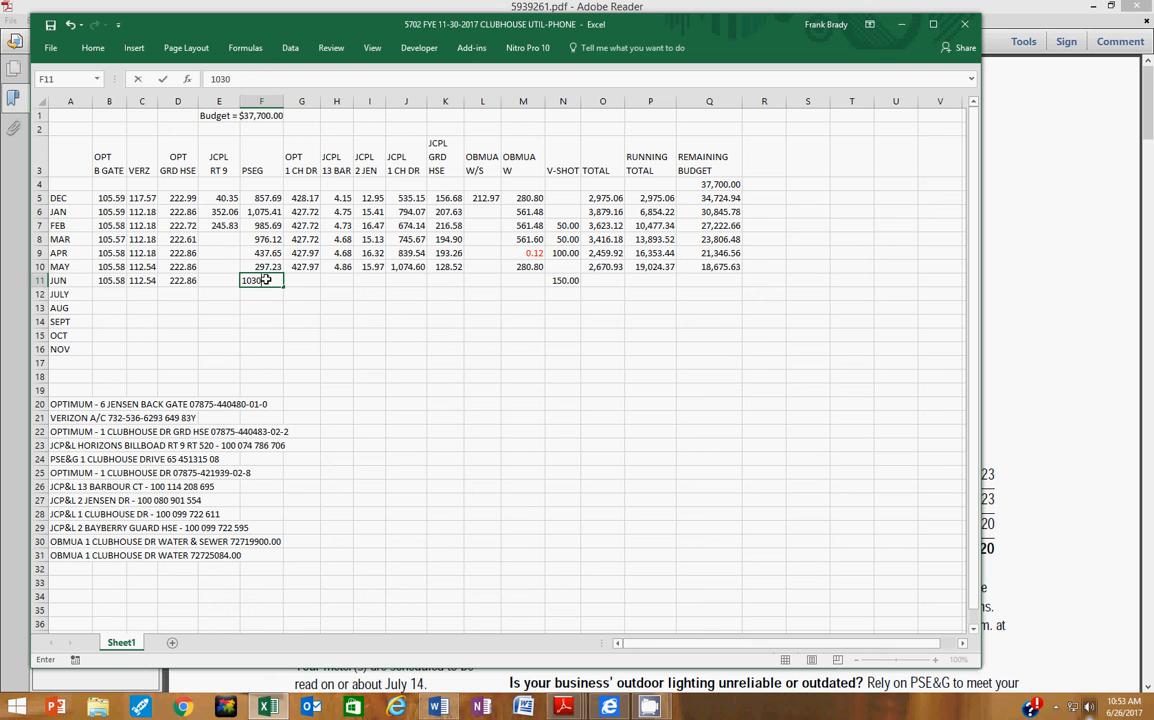
type(".20")
key("Tab")
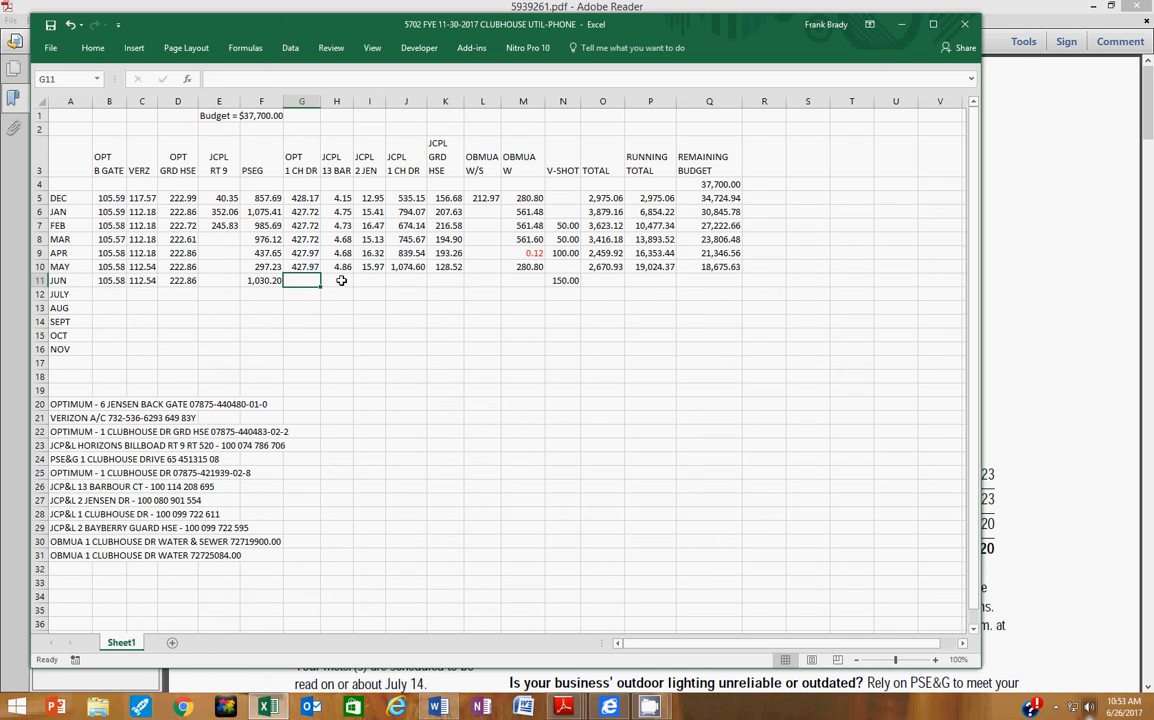
- Fill May's TOTAL, RUNNING TOTAL and REMAINING BUDGET formulas down into the June row
left_click(599, 268)
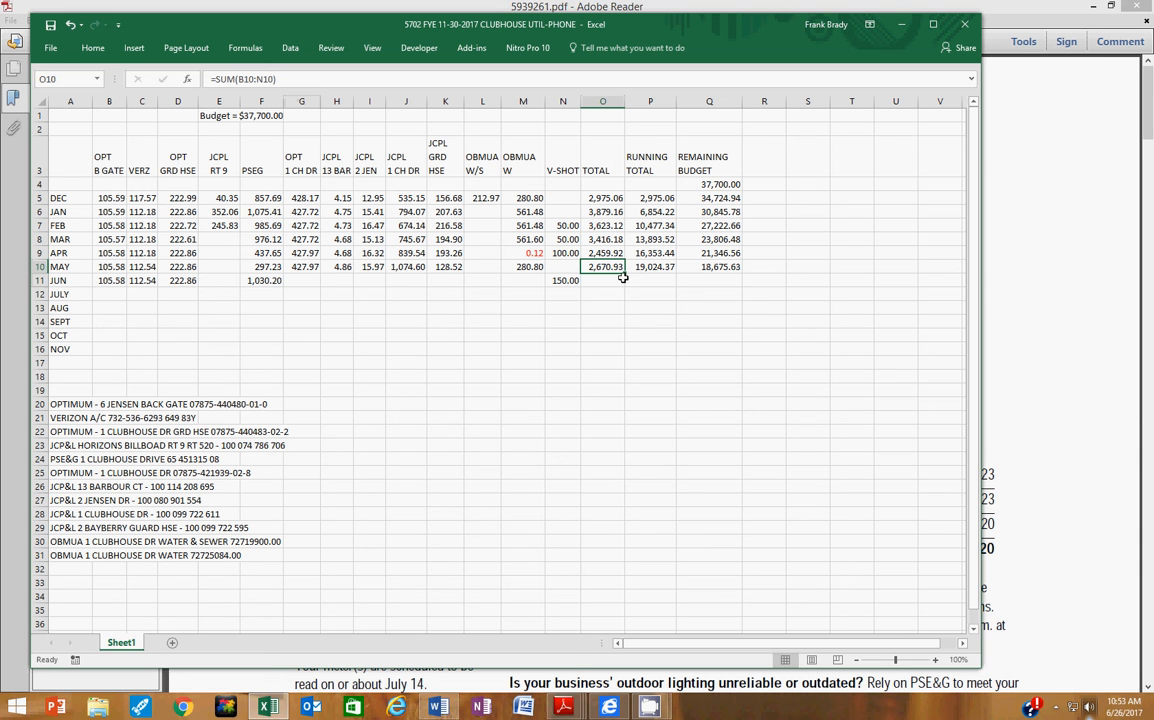
left_click_drag(626, 272, 622, 285)
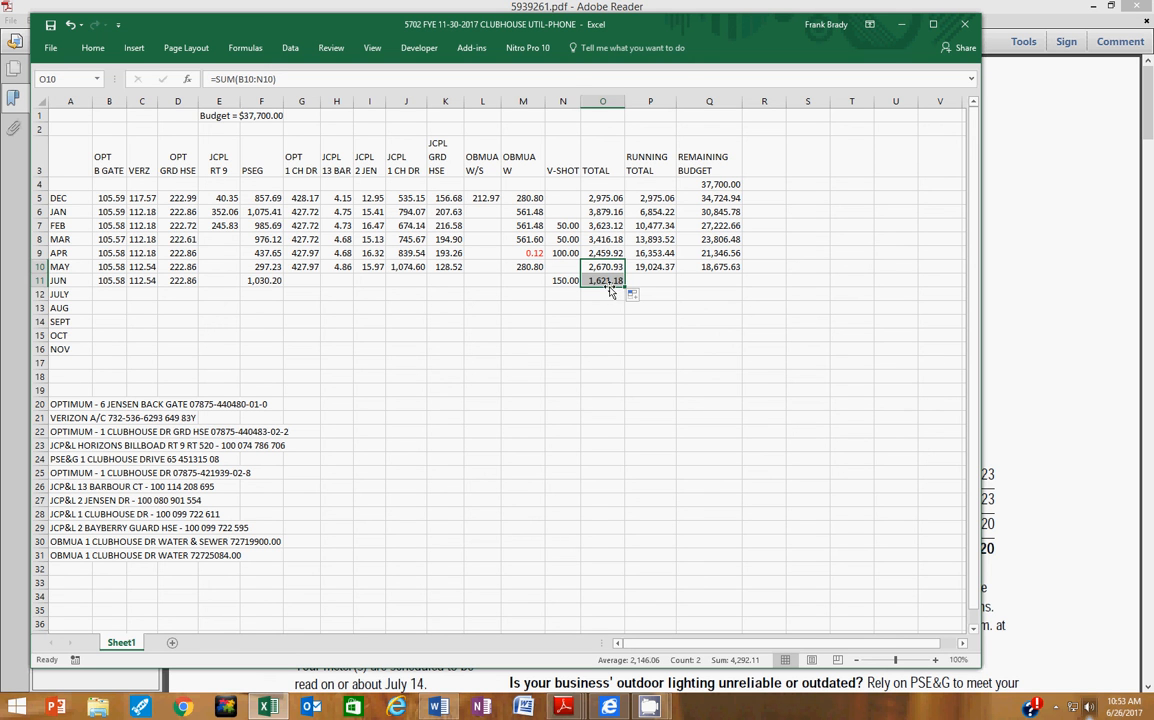
left_click_drag(640, 267, 744, 290)
left_click(705, 281)
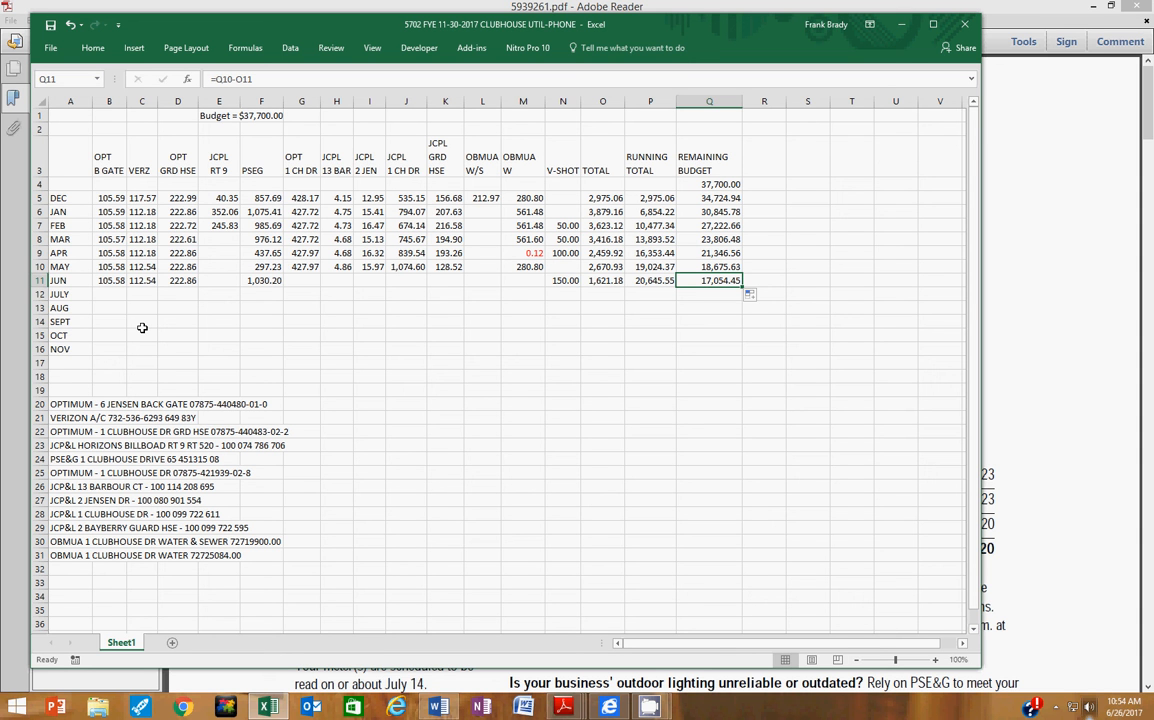
- Sum the OPT B GATE amounts from December through November in cell B17
left_click(103, 362)
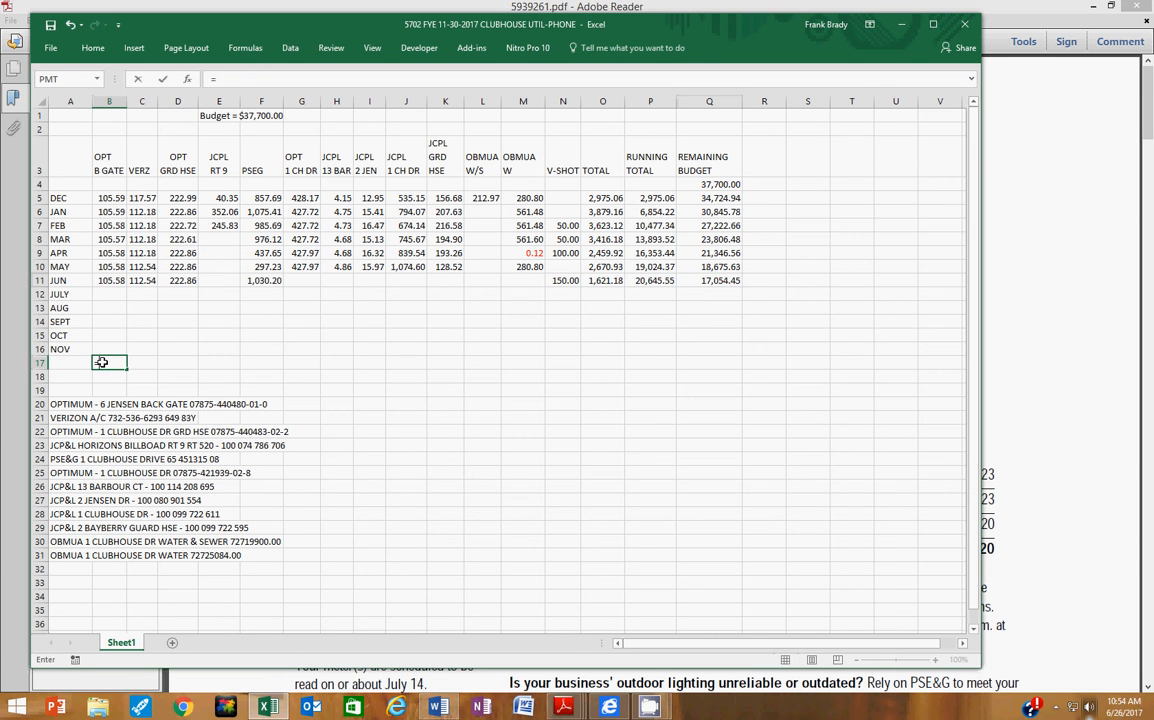
type("=sum(")
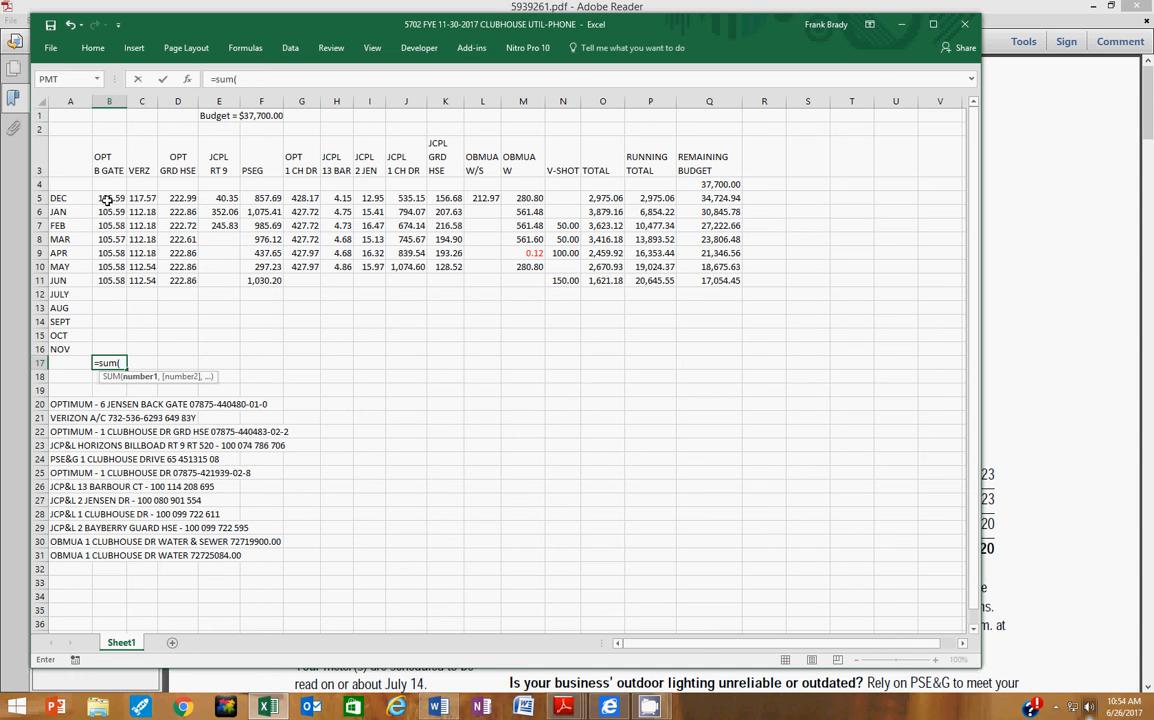
left_click_drag(108, 197, 101, 345)
key("Return")
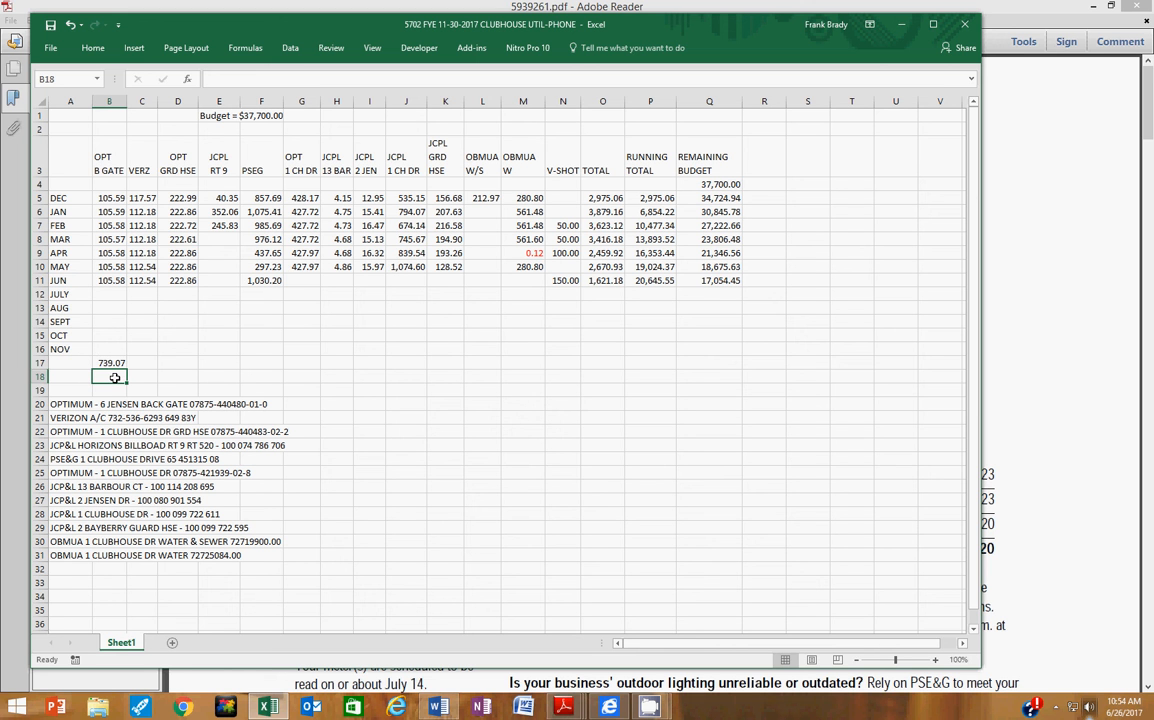
- Fill the B17 sum formula across row 17 through the TOTAL column and widen columns G and K to fit their sums
left_click(108, 363)
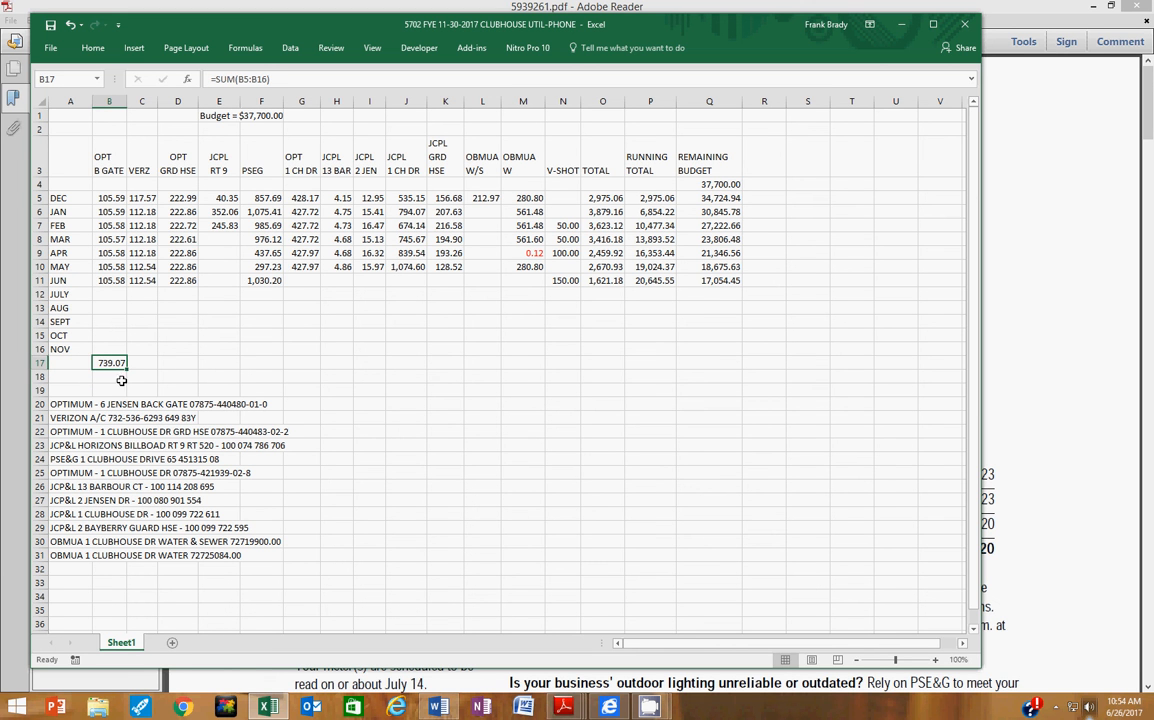
left_click_drag(128, 370, 631, 370)
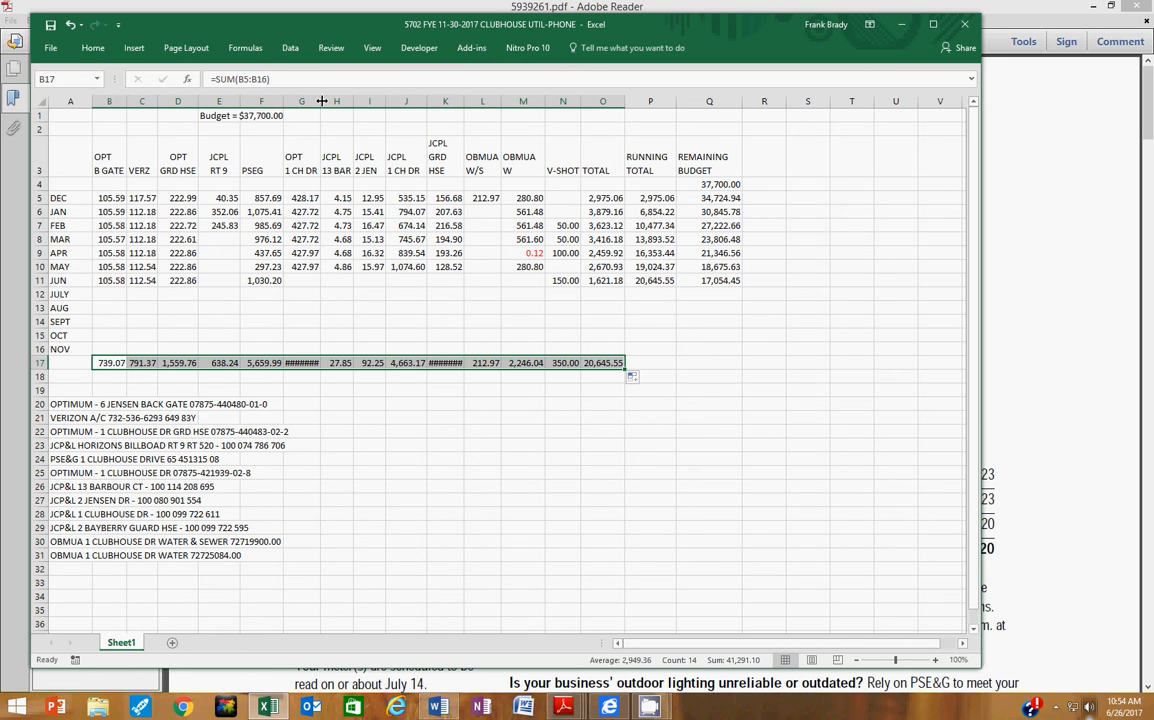
left_click_drag(319, 102, 331, 102)
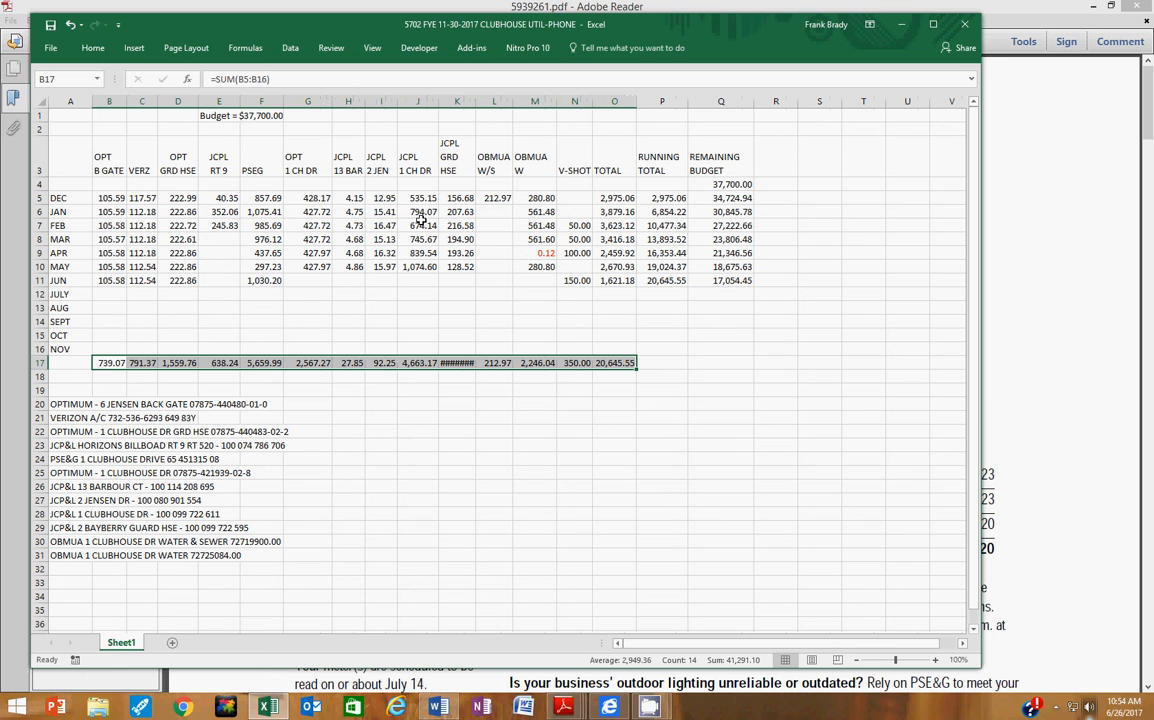
left_click_drag(476, 102, 485, 104)
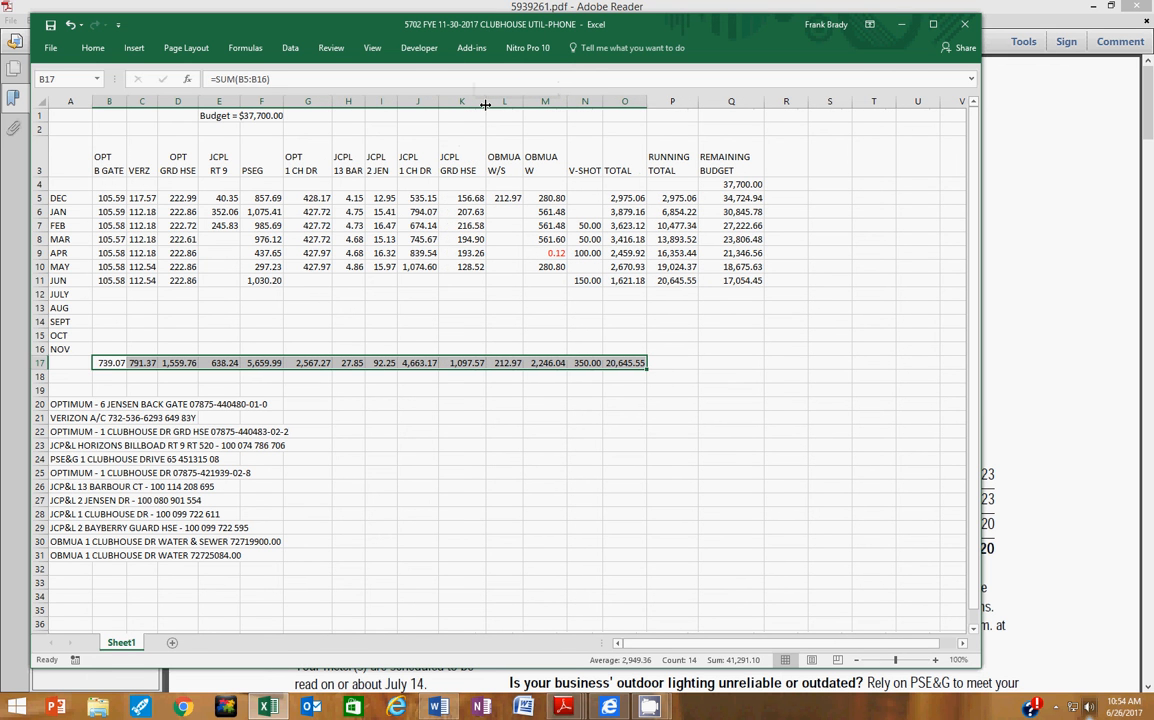
- Compare the row 17 sum in the TOTAL column with June's running total
left_click(505, 376)
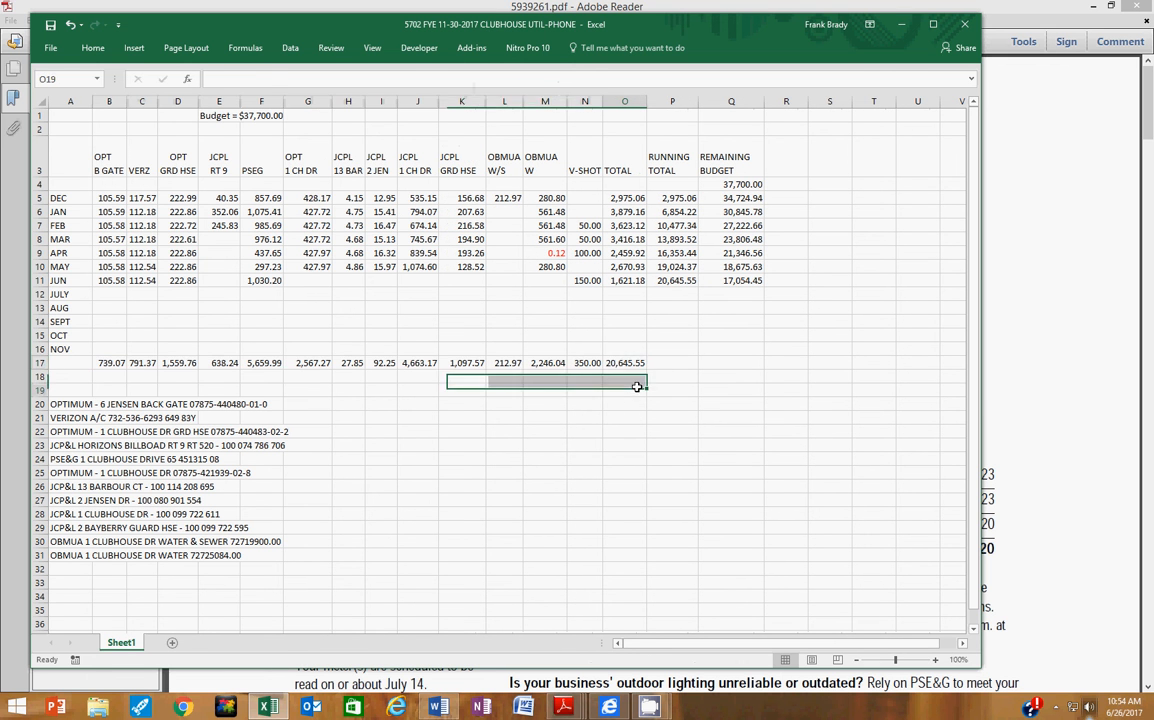
left_click(625, 363)
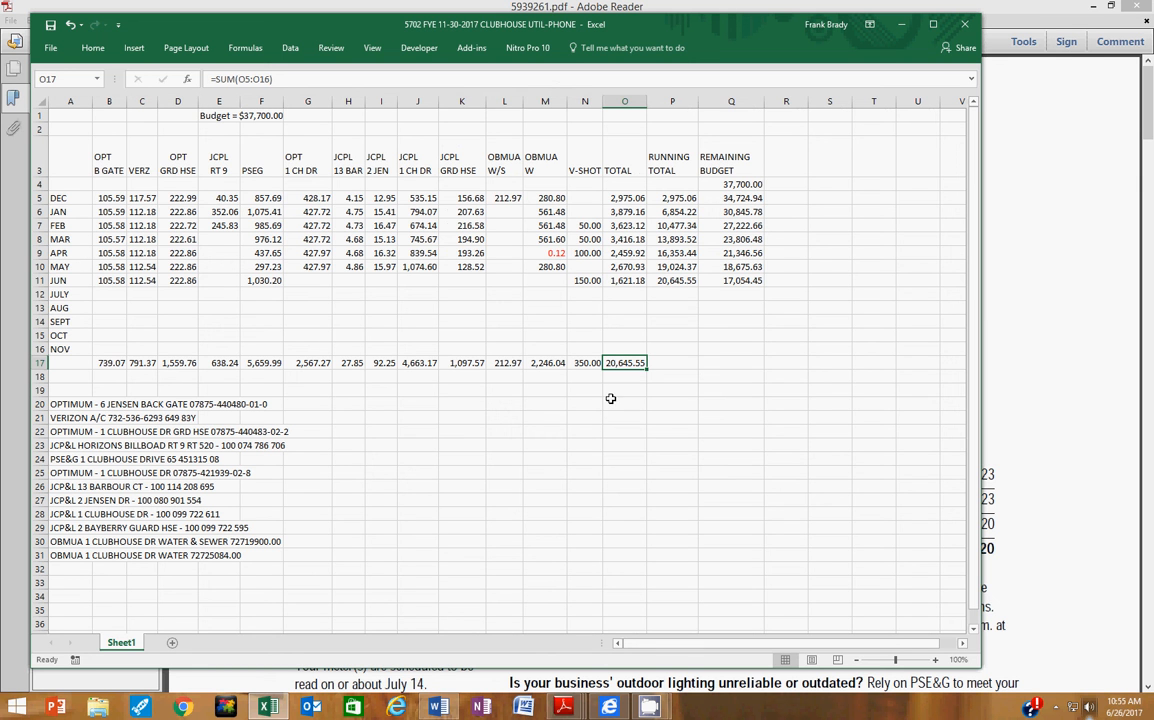
left_click(665, 281)
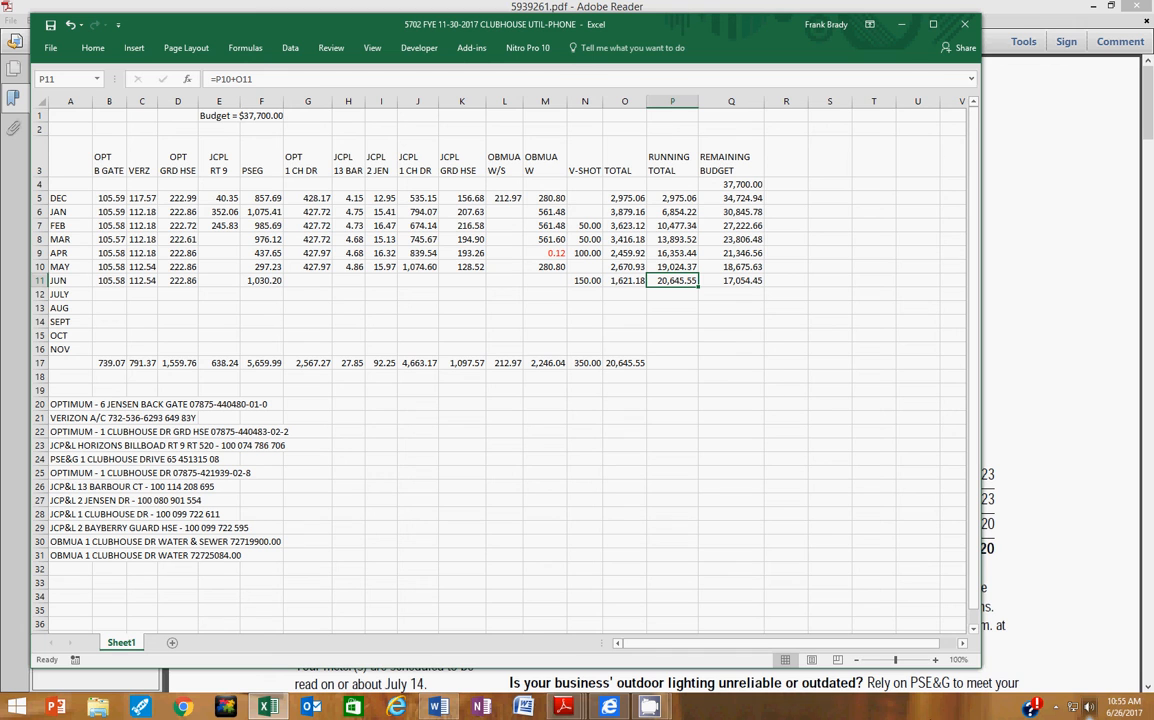
left_click(652, 706)
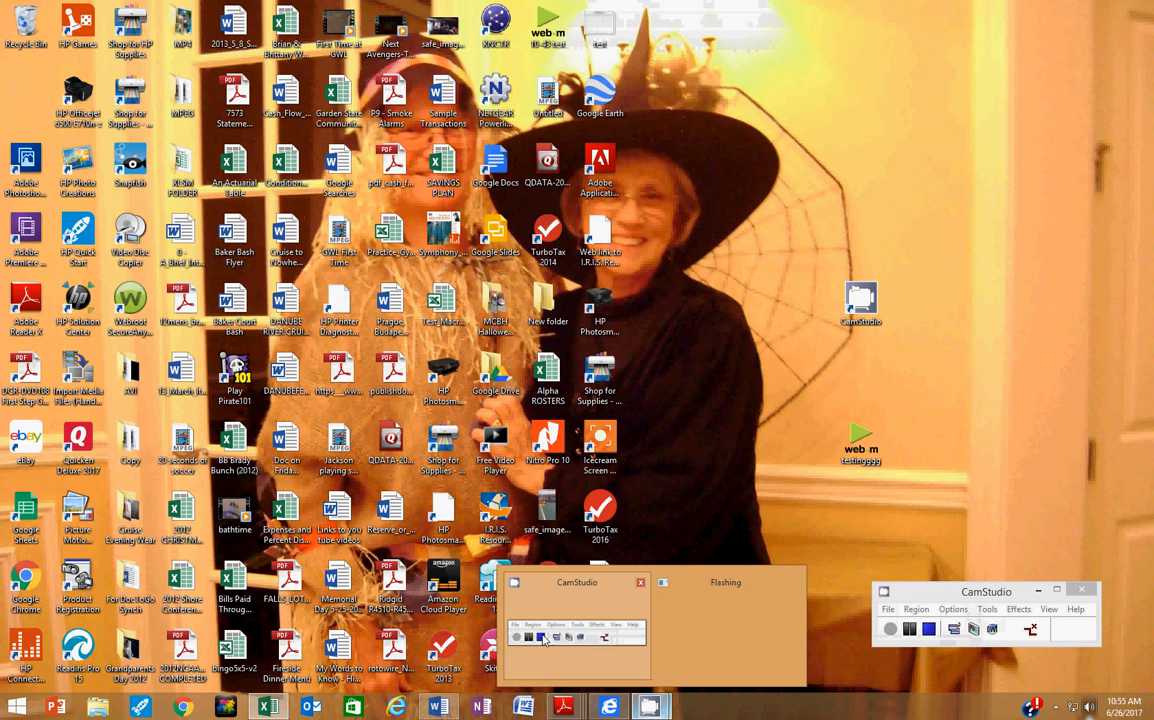
left_click(541, 638)
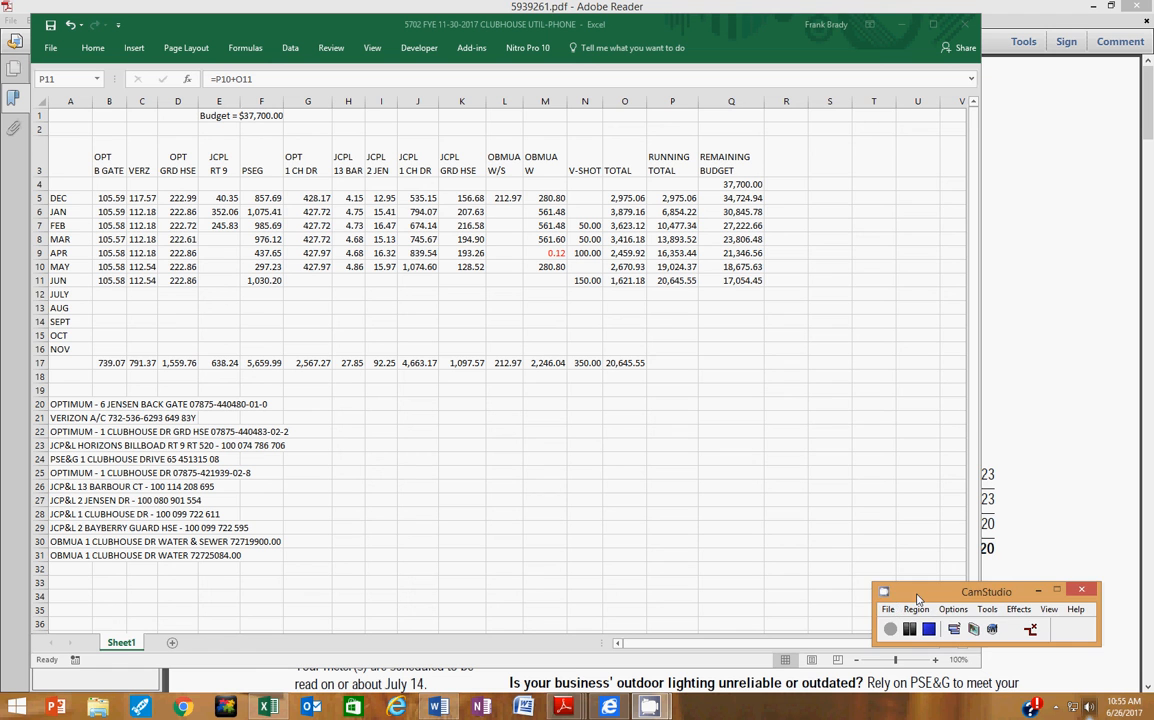
left_click_drag(918, 597, 877, 217)
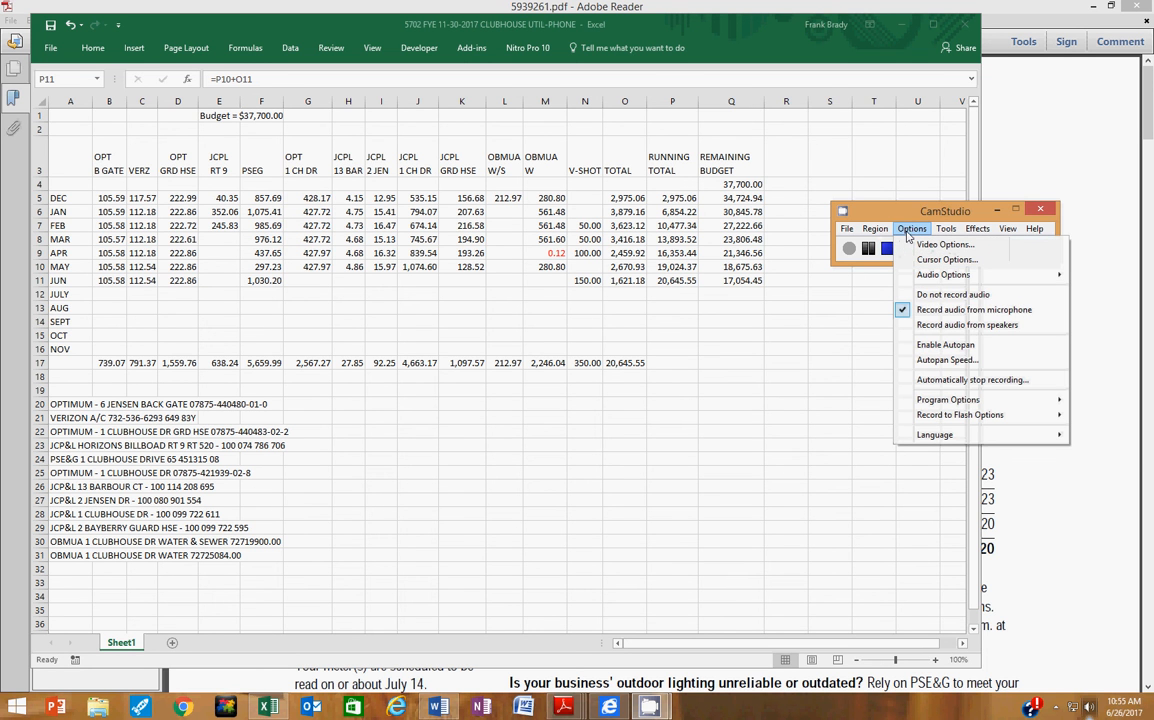
left_click(817, 297)
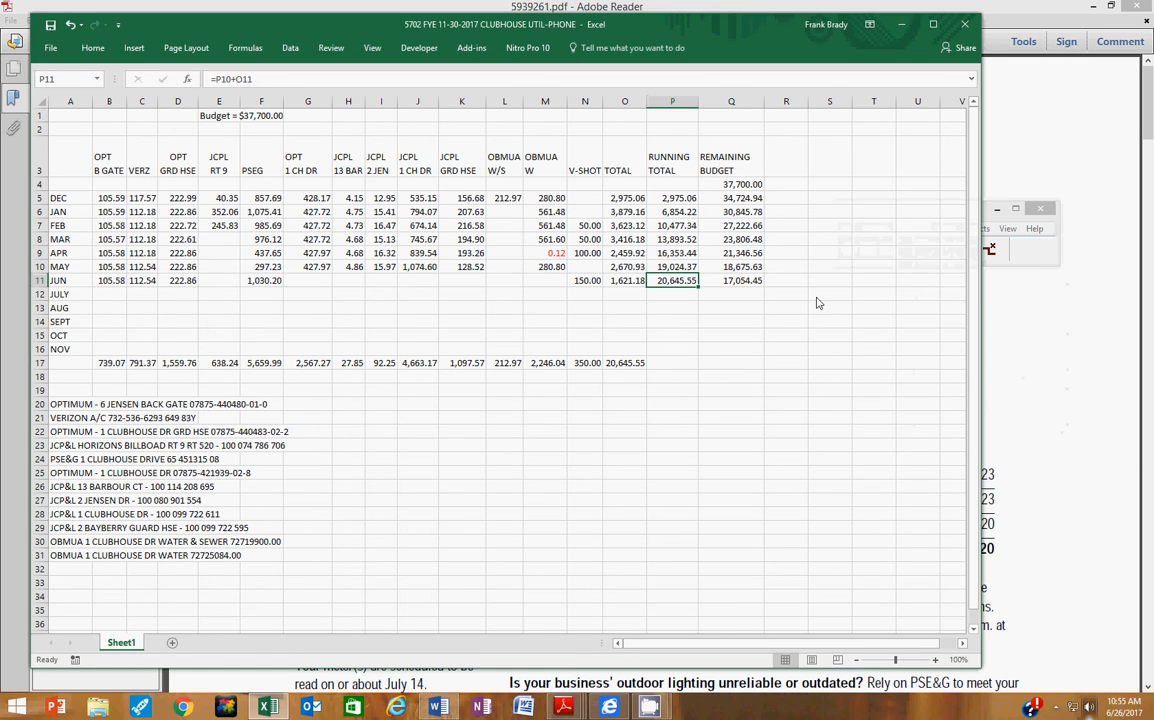
left_click(1008, 220)
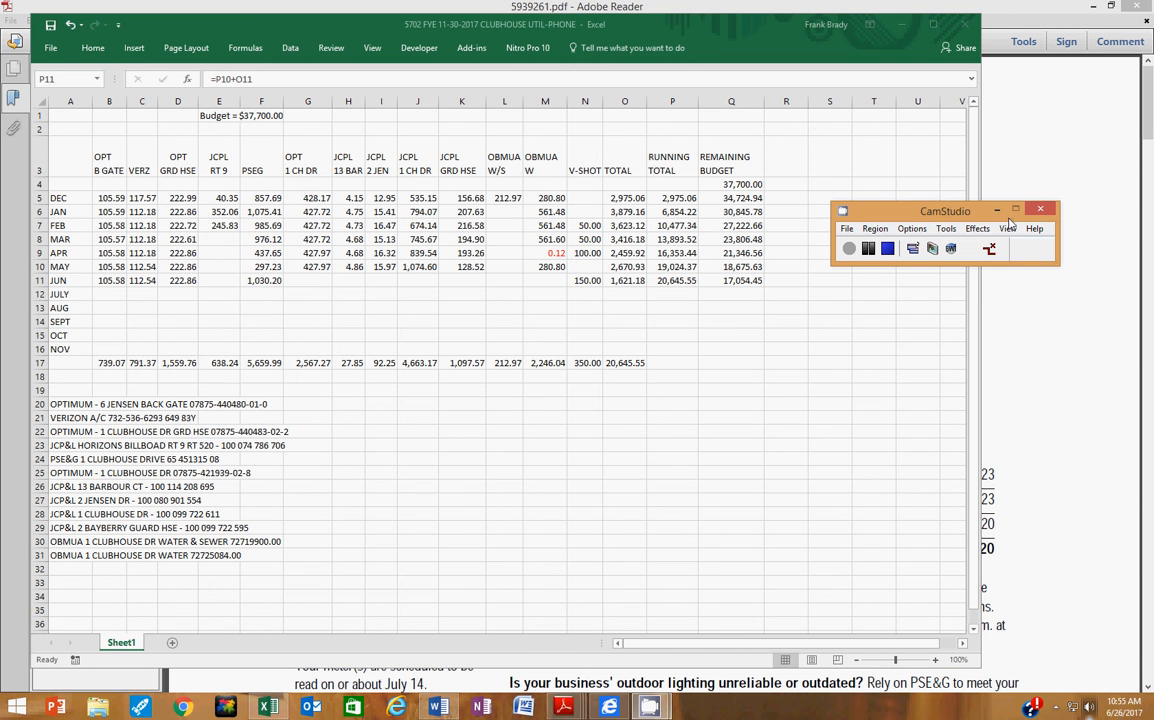
left_click(846, 229)
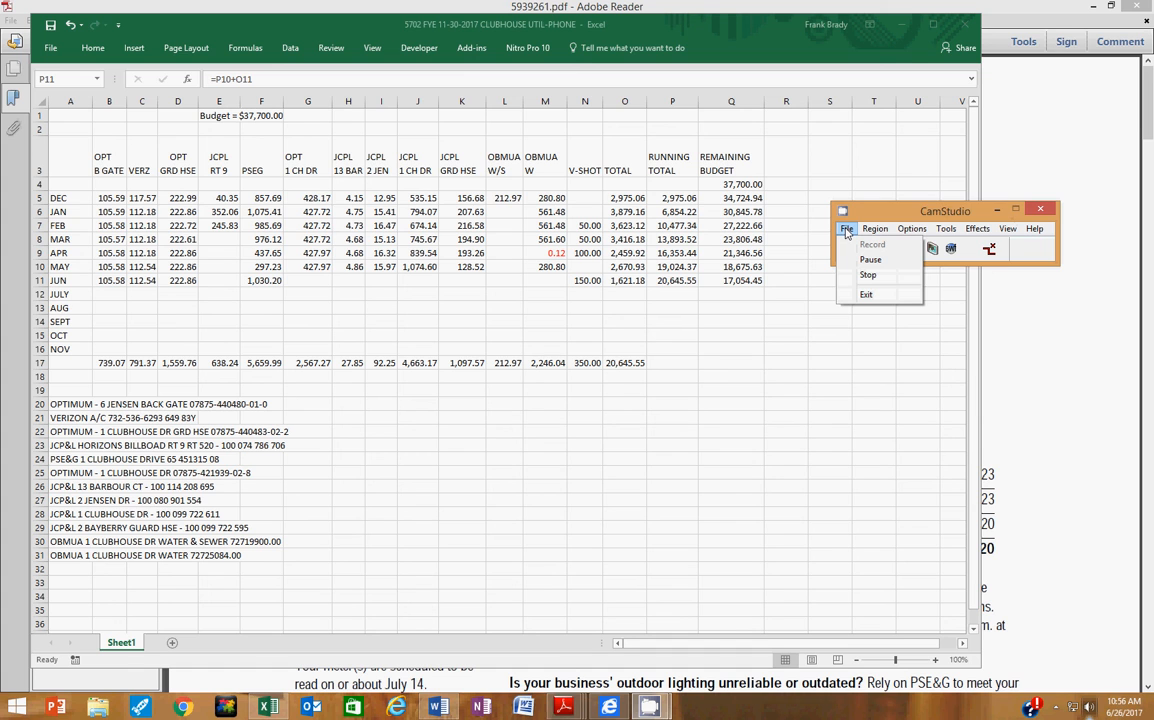